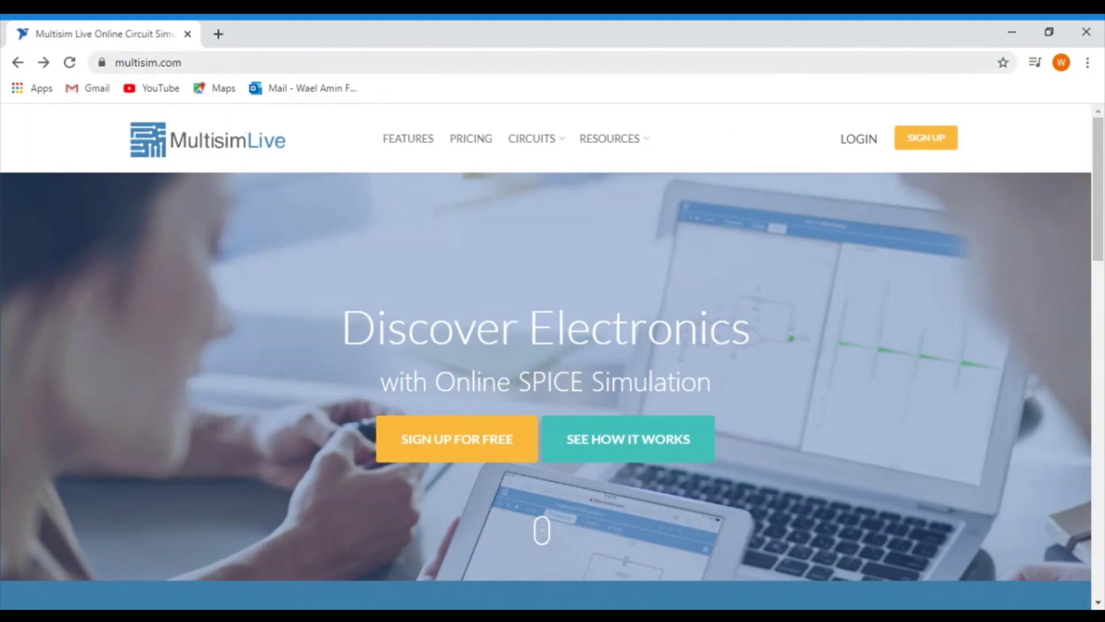
Step: Open the NI account sign-up form and submit it empty, so the Alias field shows as required
click(945, 143)
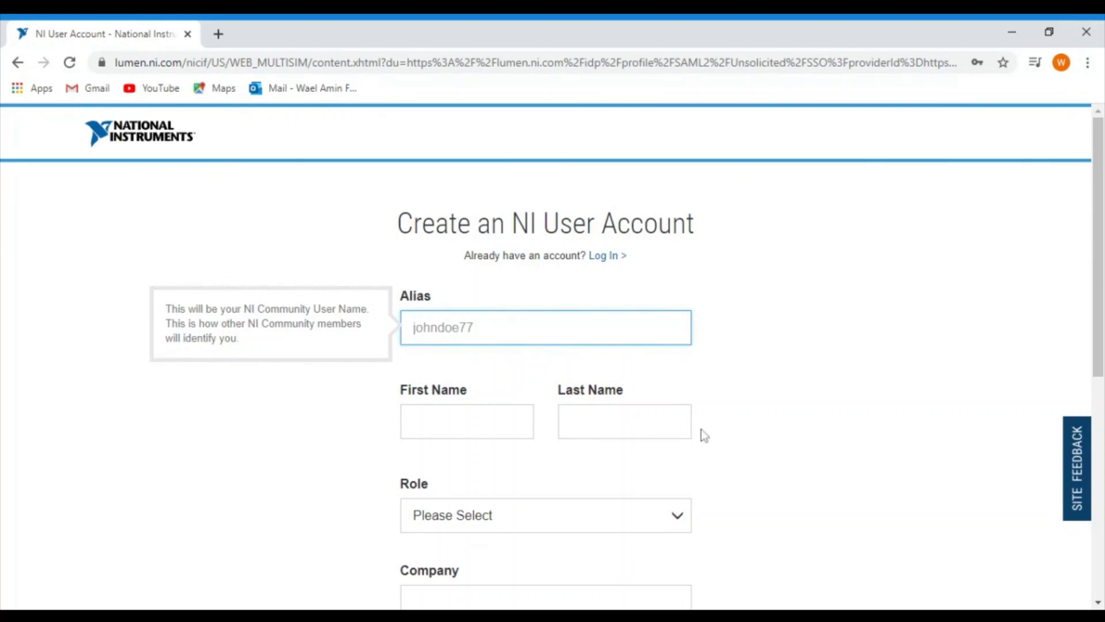
scroll(701, 429, down, 5)
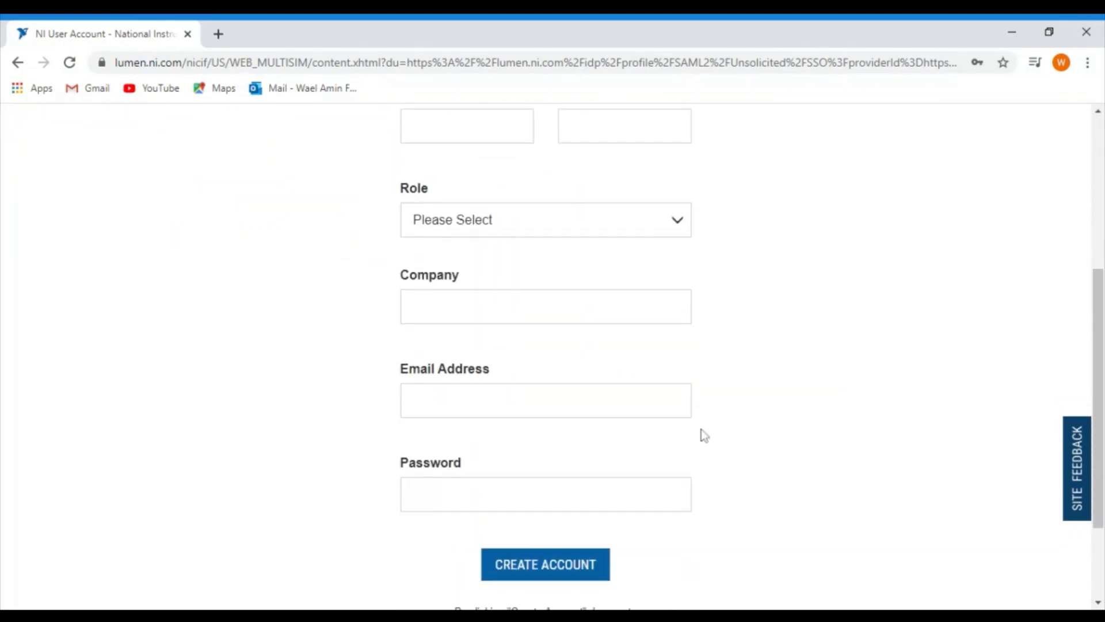
click(673, 225)
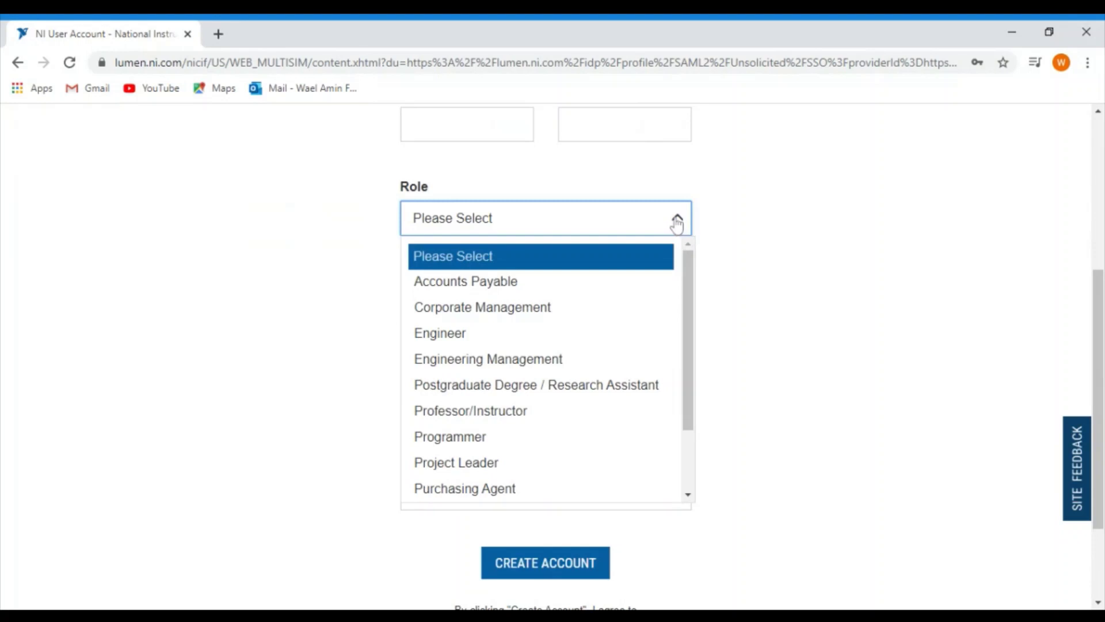
click(677, 224)
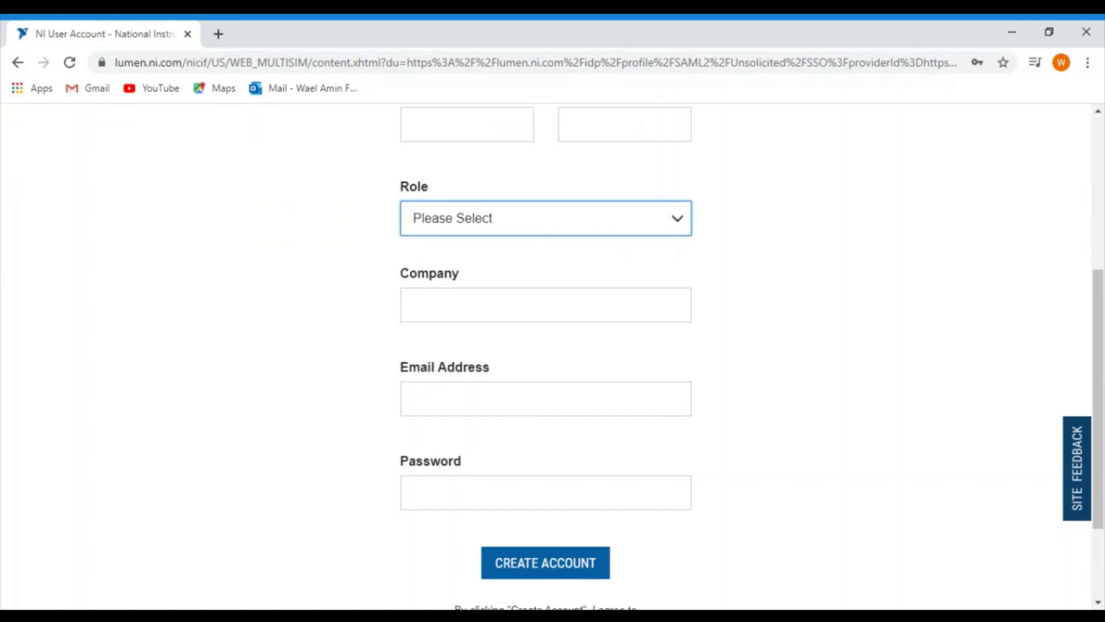
scroll(868, 337, down, 2)
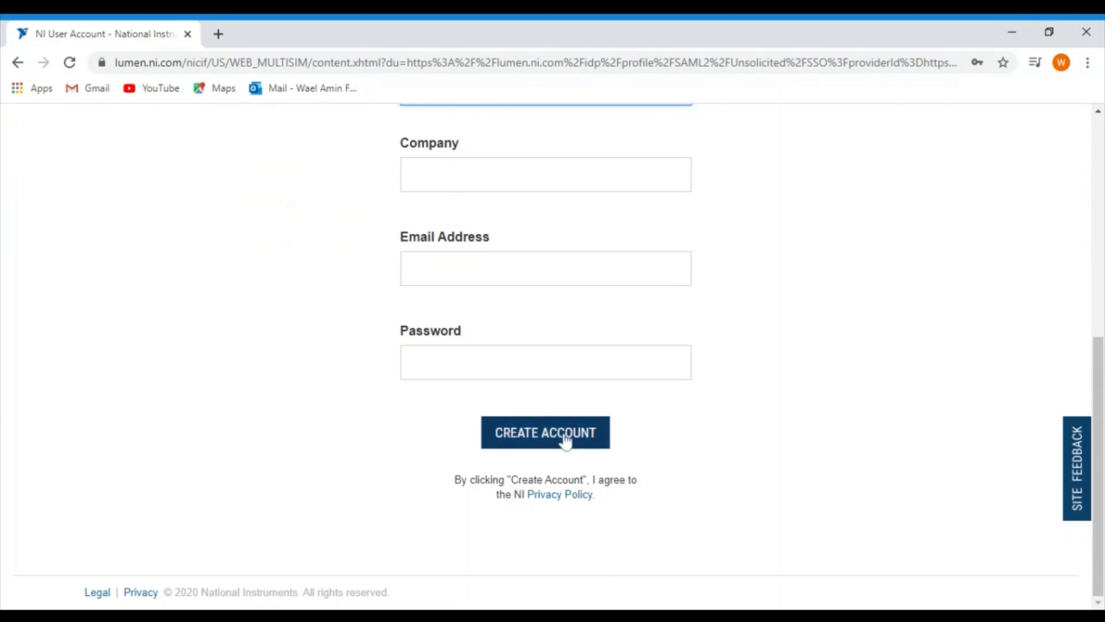
scroll(967, 299, up, 7)
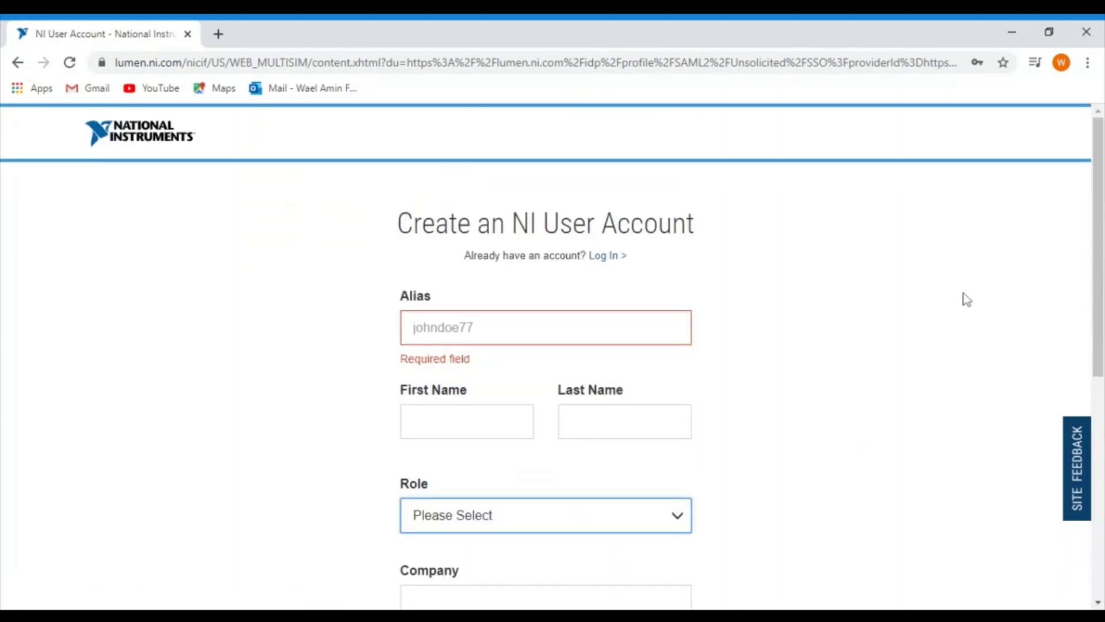
Step: Return to the Multisim Live home page and log in with the saved credentials, retrying after the server error
click(18, 62)
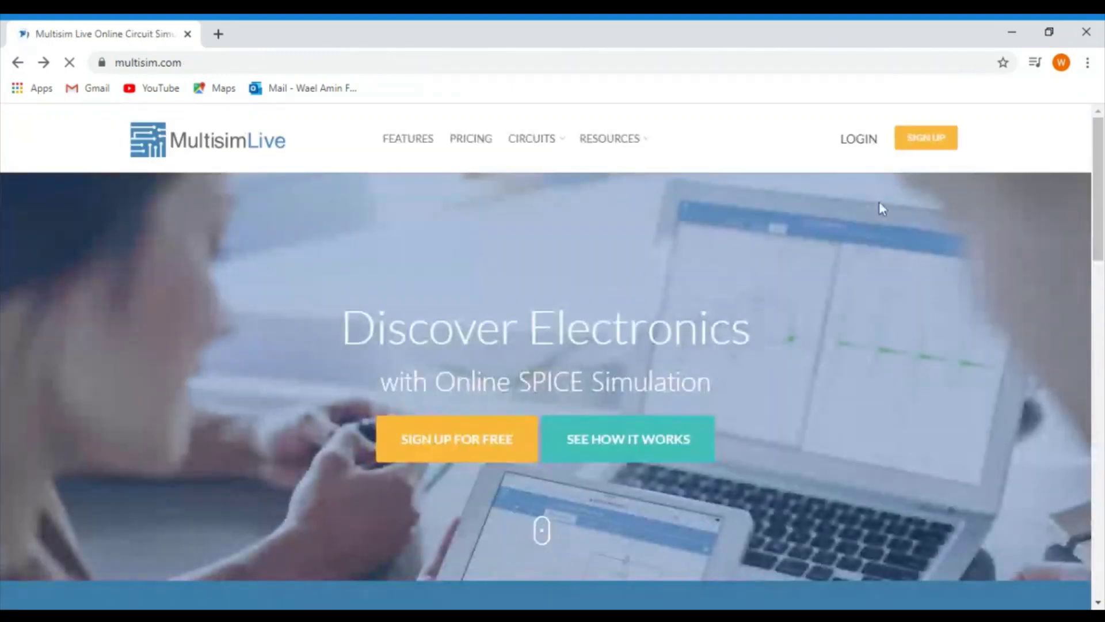
click(868, 142)
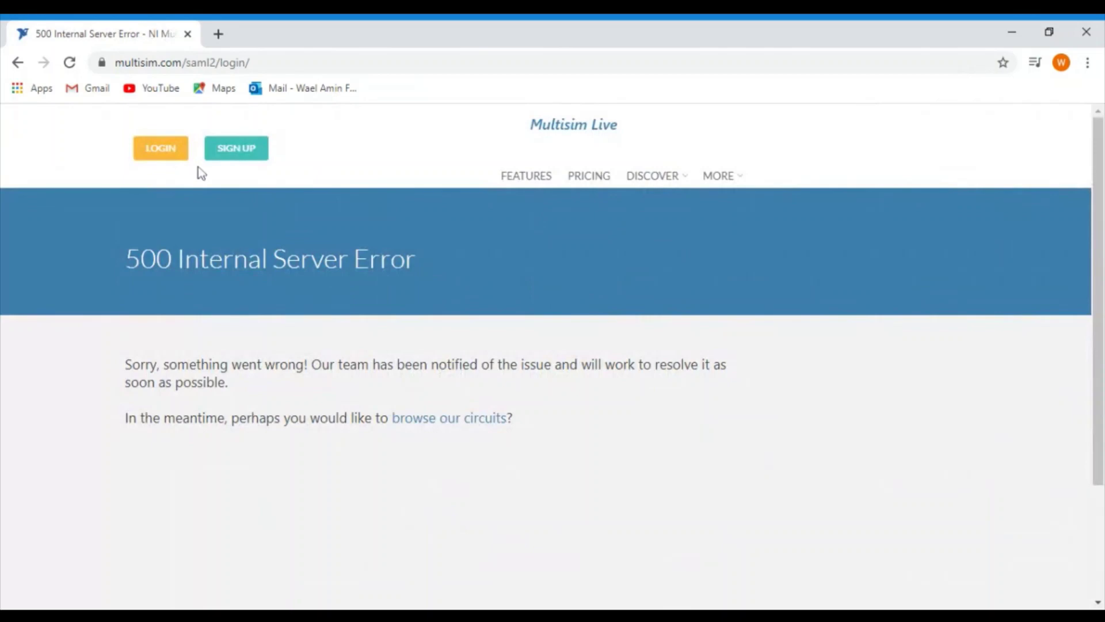
click(161, 149)
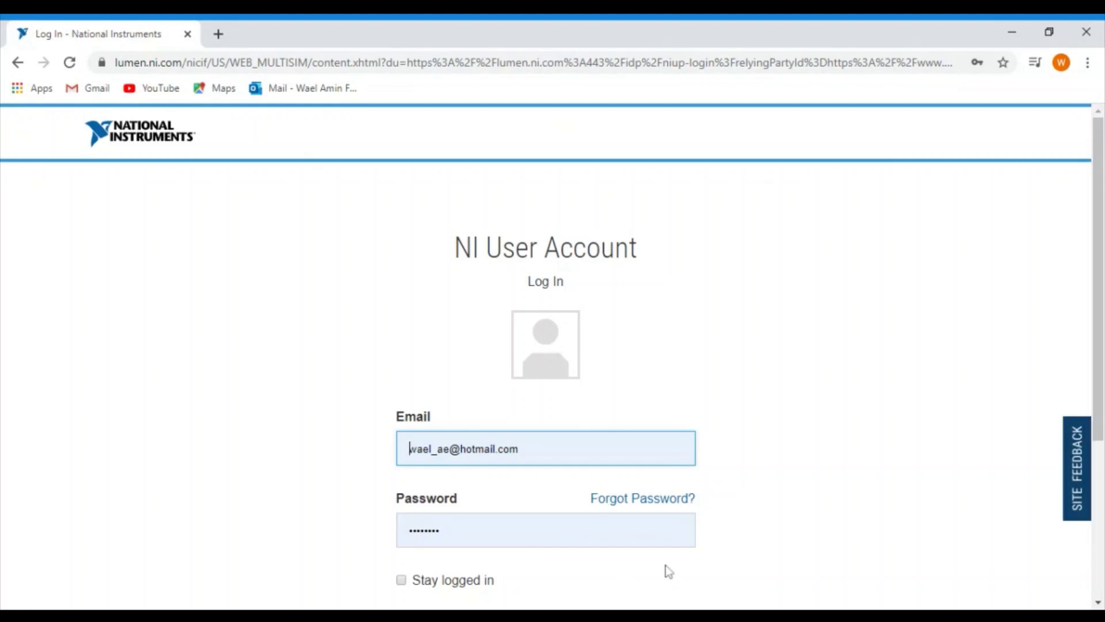
scroll(795, 504, down, 3)
scroll(795, 503, down, 1)
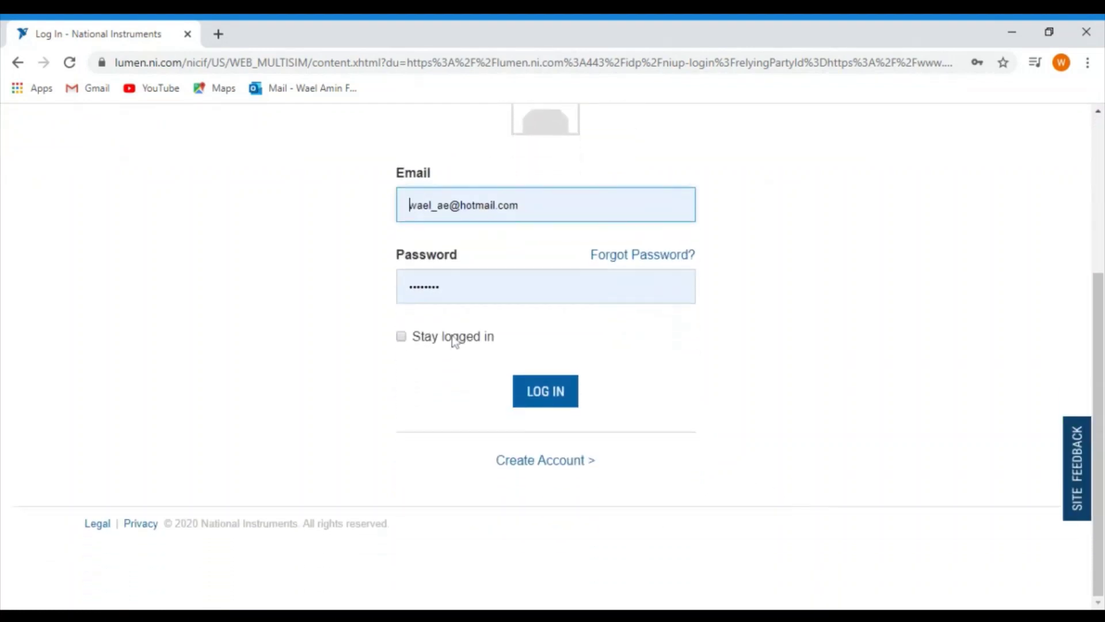
click(547, 399)
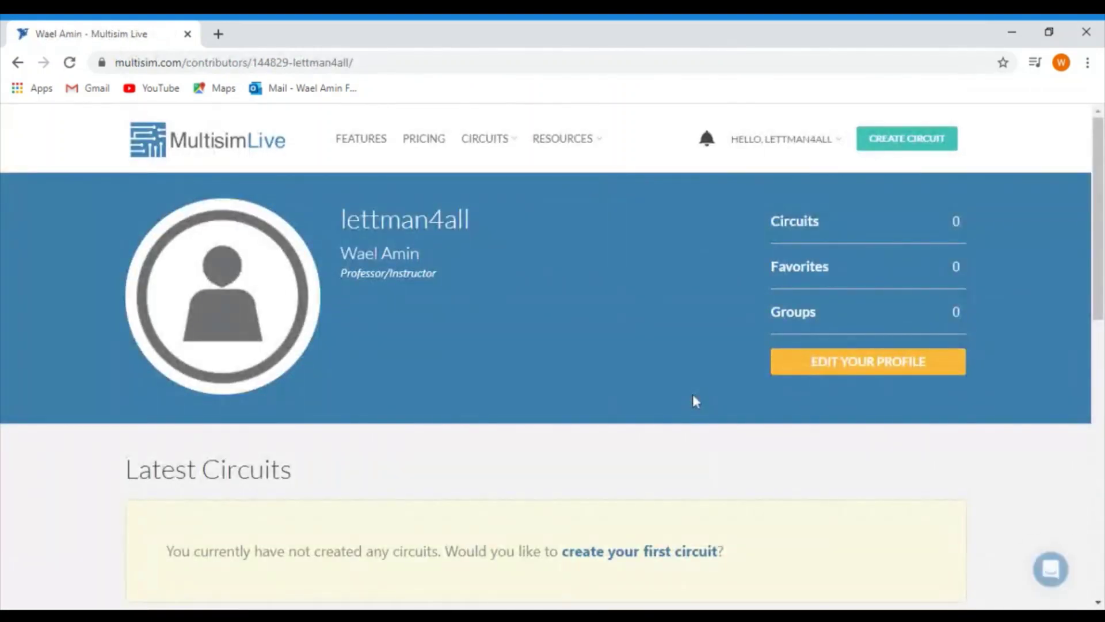
Step: Start a new blank Untitled Circuit from the profile page
click(904, 148)
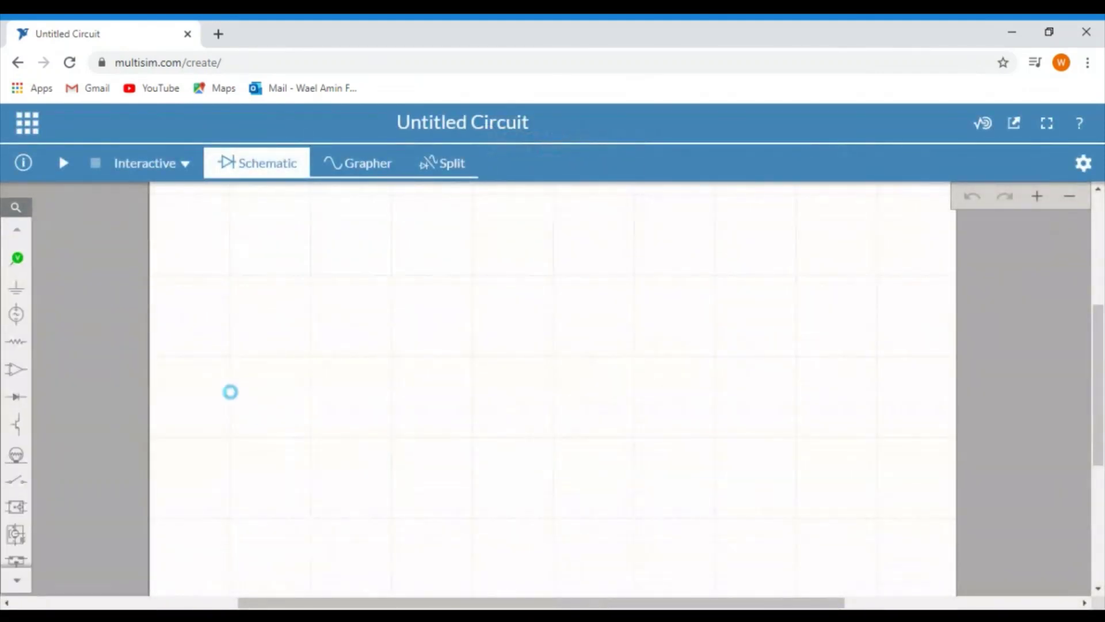
Step: Place a 1kΩ resistor R1 and a diode D1, then drag D1 right so a wire joins them
click(19, 350)
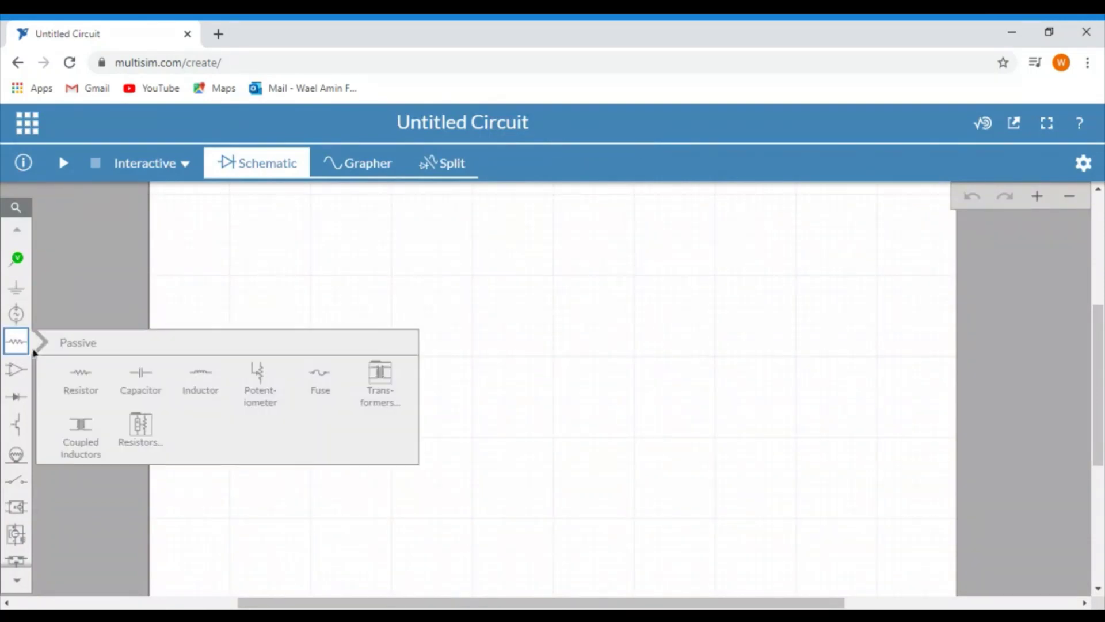
click(82, 379)
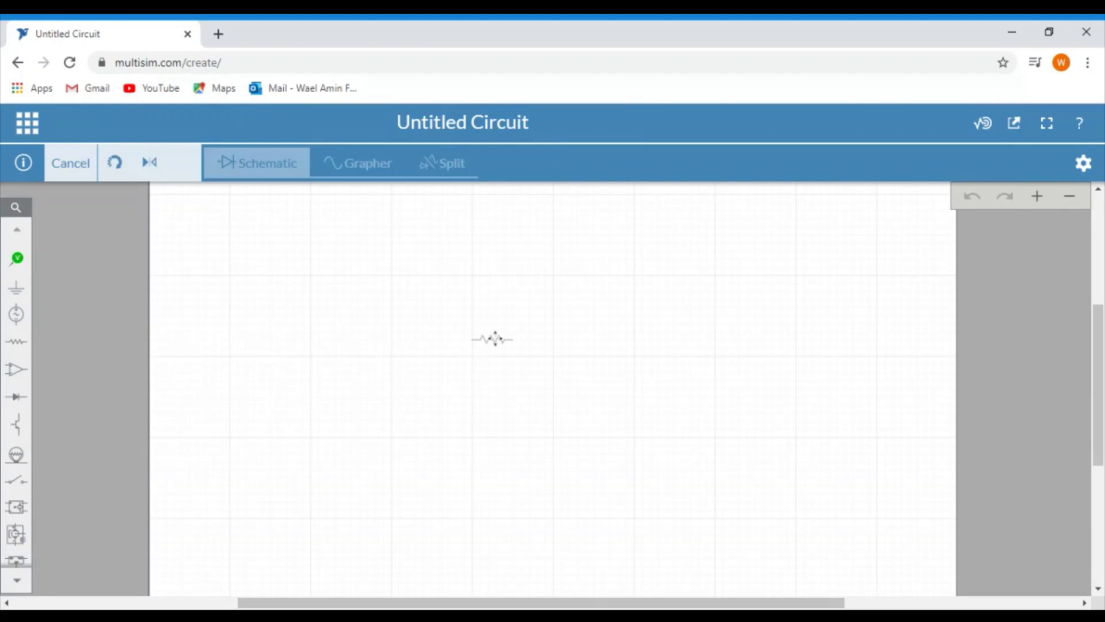
click(495, 339)
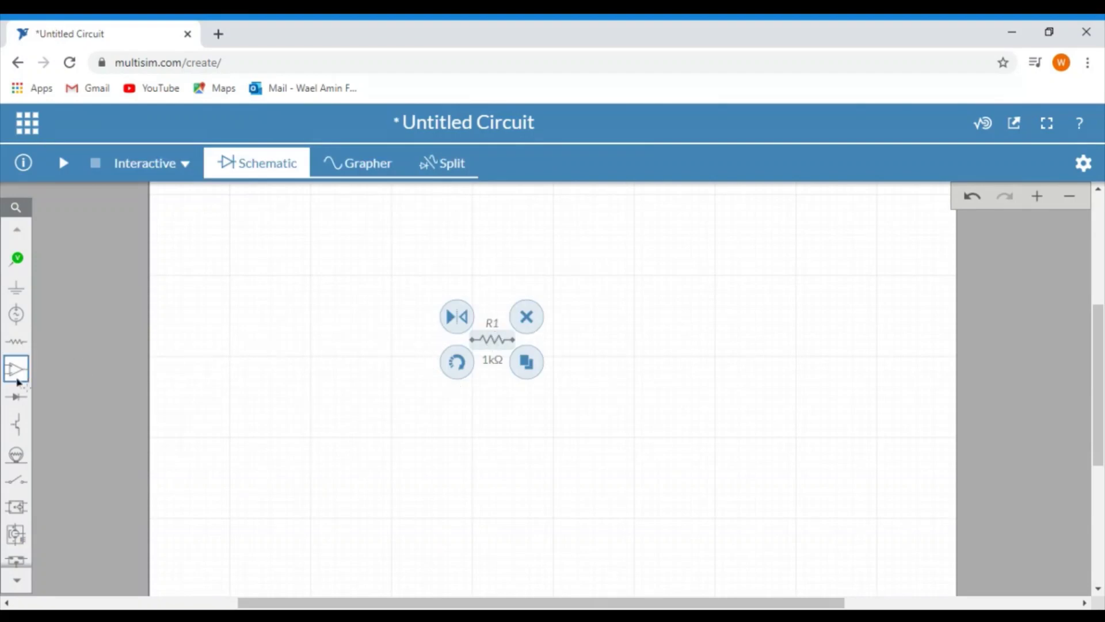
click(16, 396)
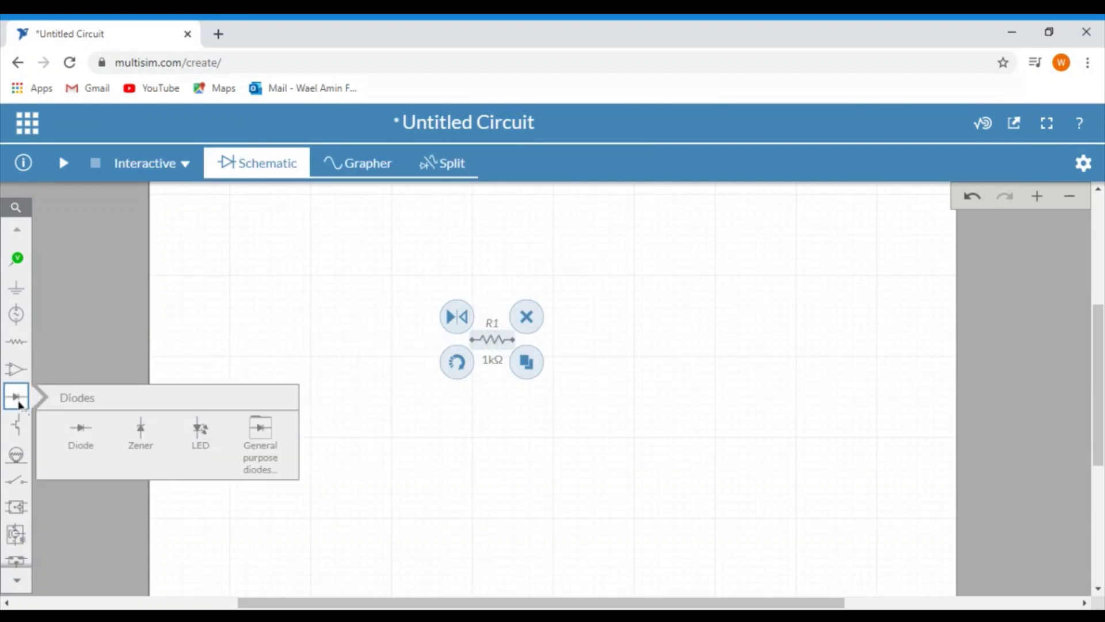
click(59, 422)
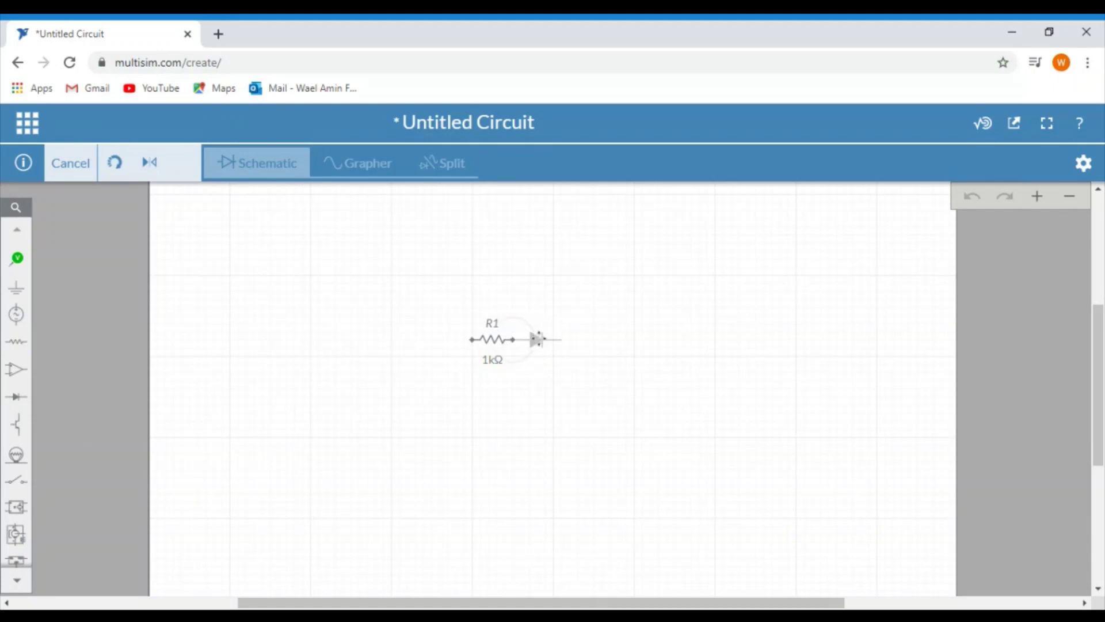
click(537, 339)
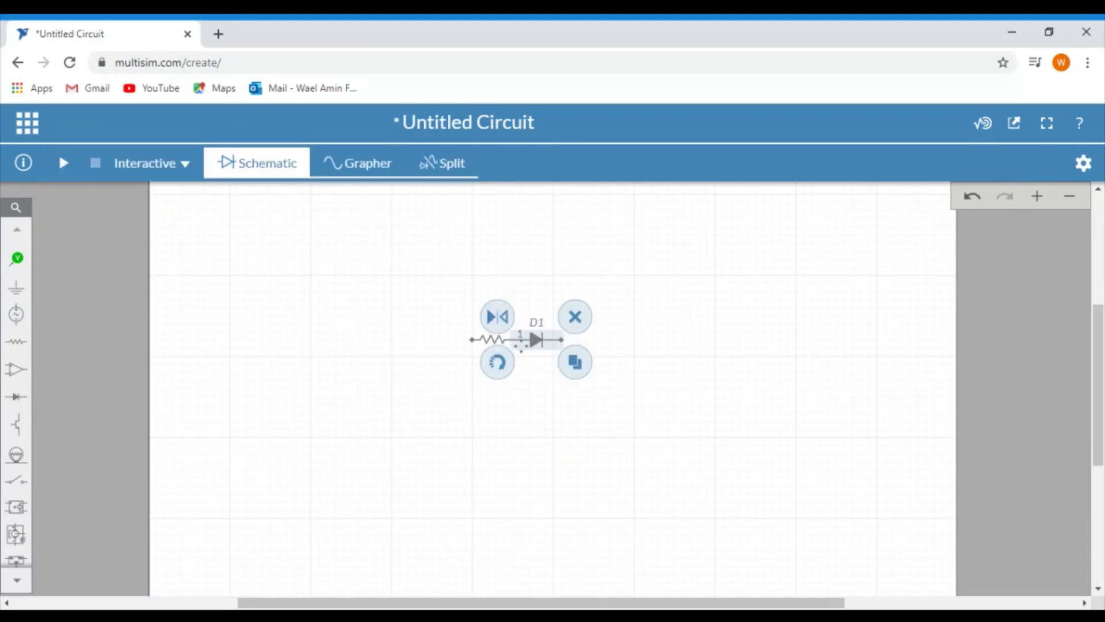
drag(542, 339, 672, 338)
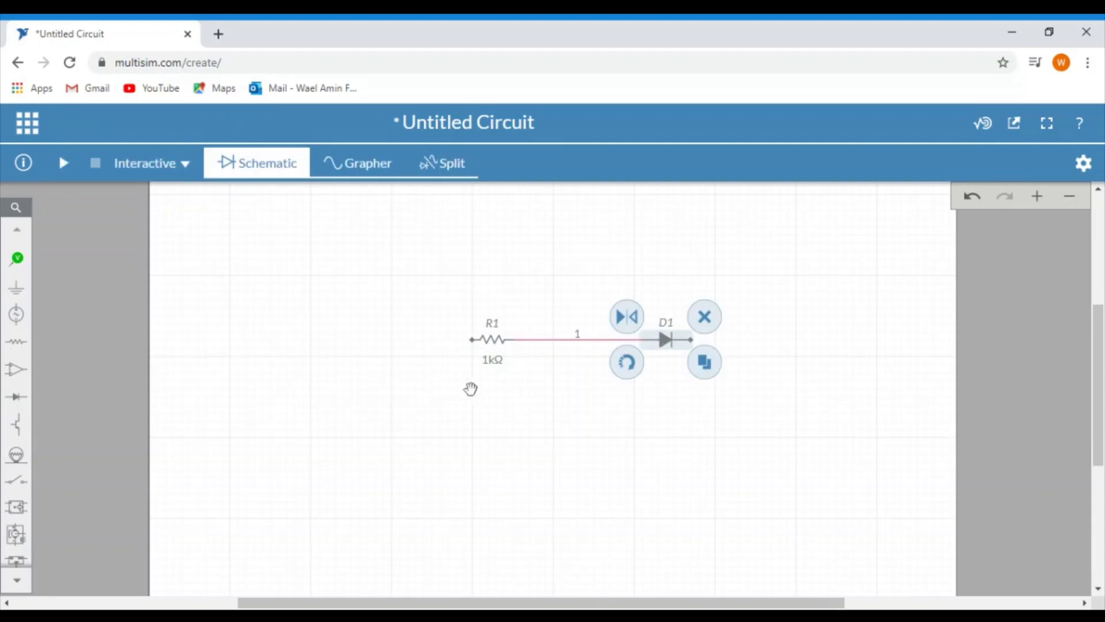
Step: Place a 12V DC source V1 below the R1–D1 wire, rotated to lie horizontally
click(16, 318)
click(84, 412)
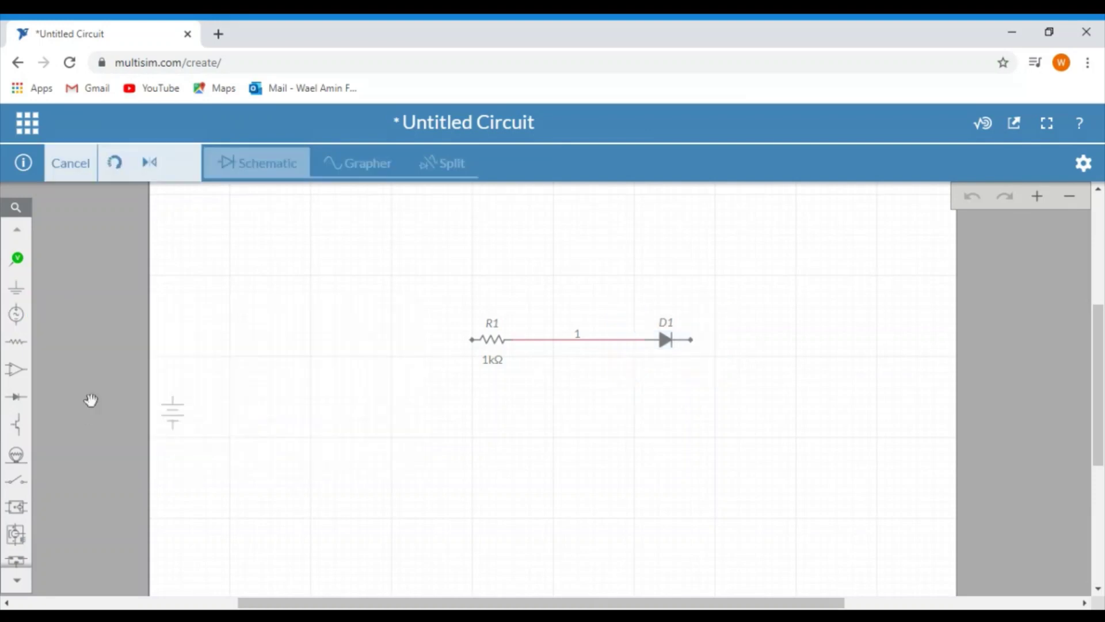
click(585, 405)
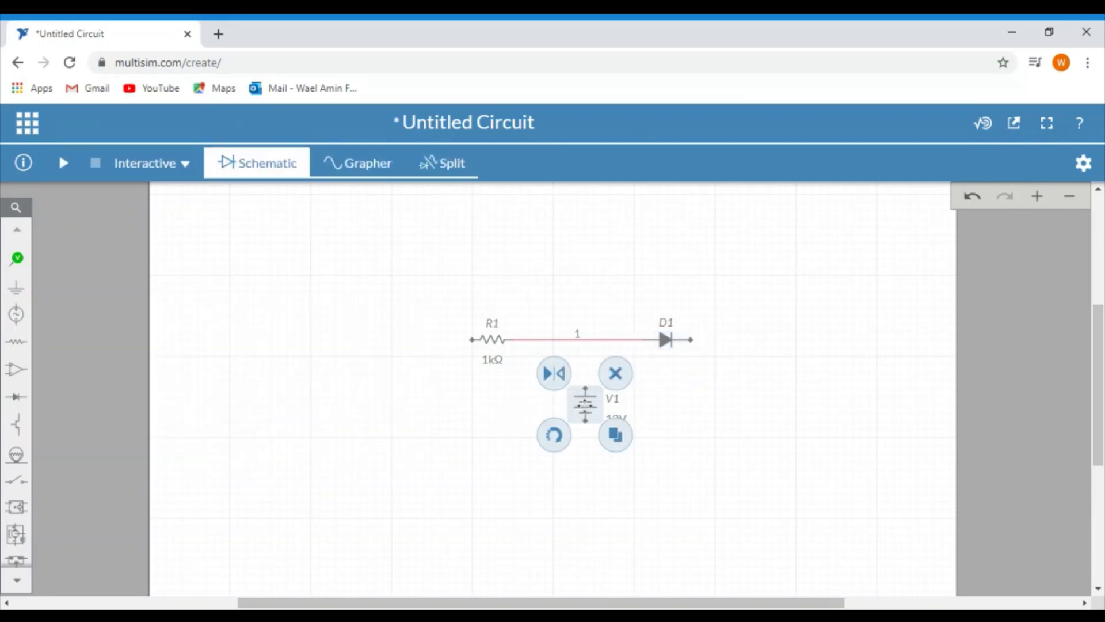
click(553, 437)
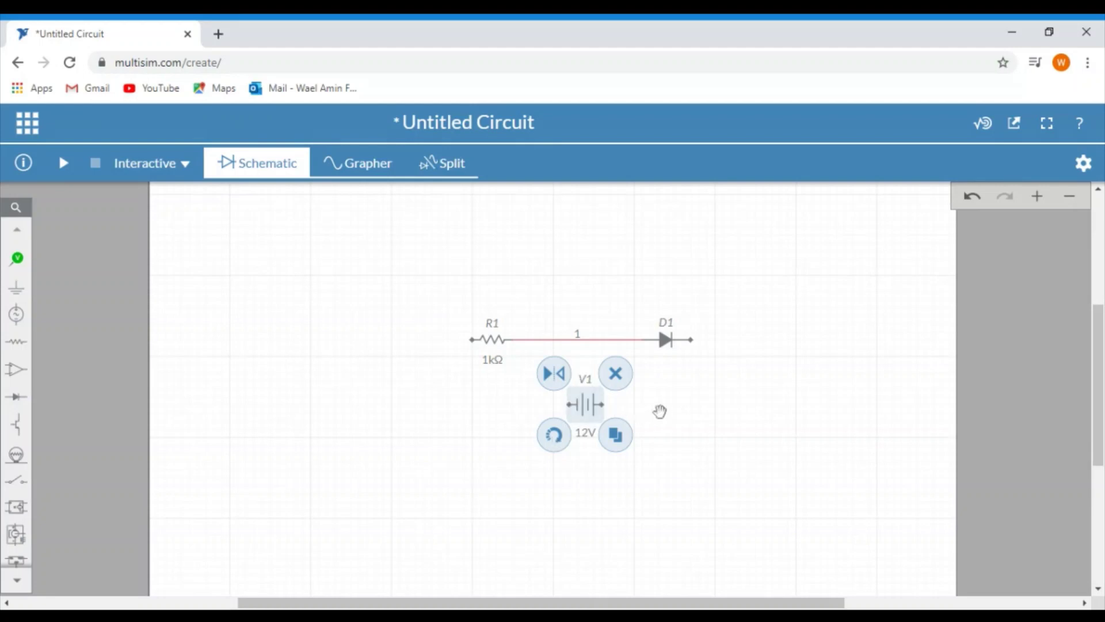
click(553, 435)
click(553, 435)
Step: Wire D1 to V1's right terminal and R1 to V1's left terminal, then widen the loop's sides
click(693, 341)
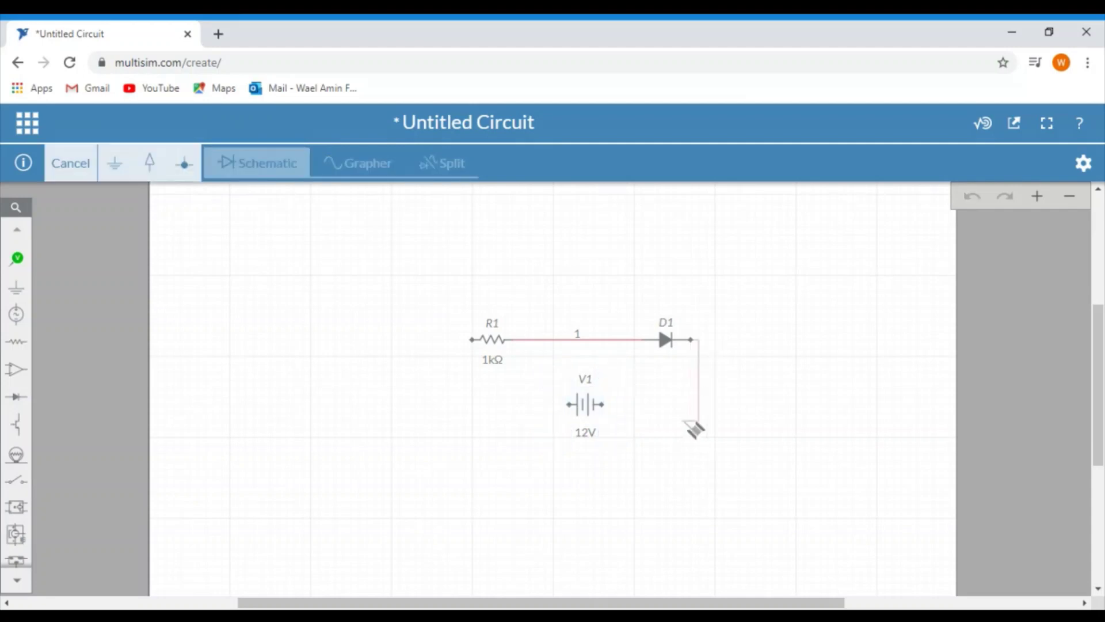
click(602, 405)
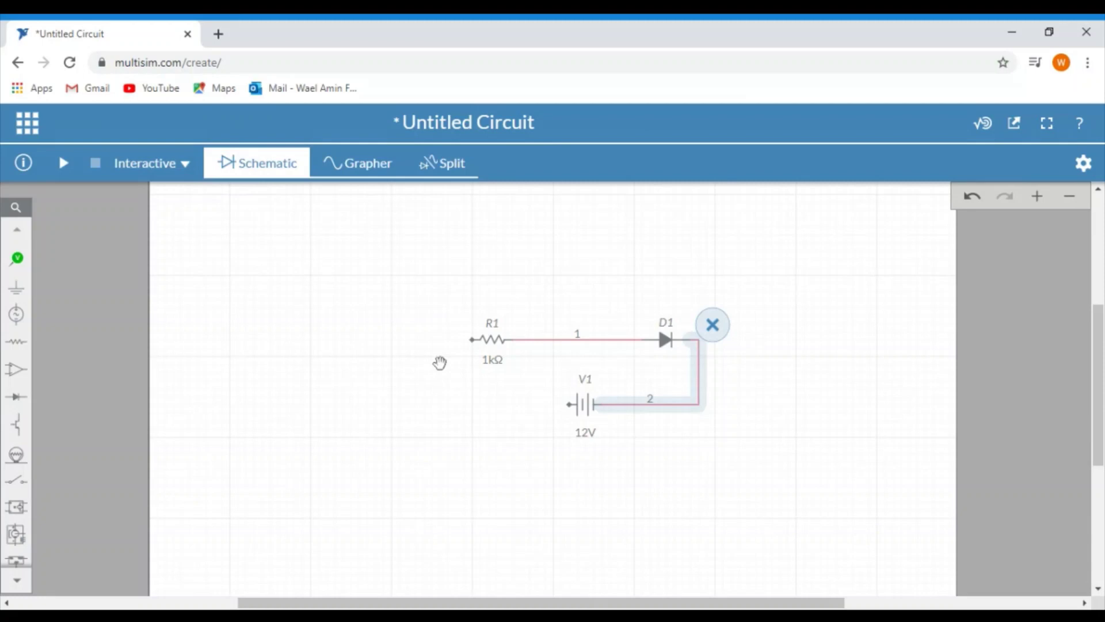
click(474, 342)
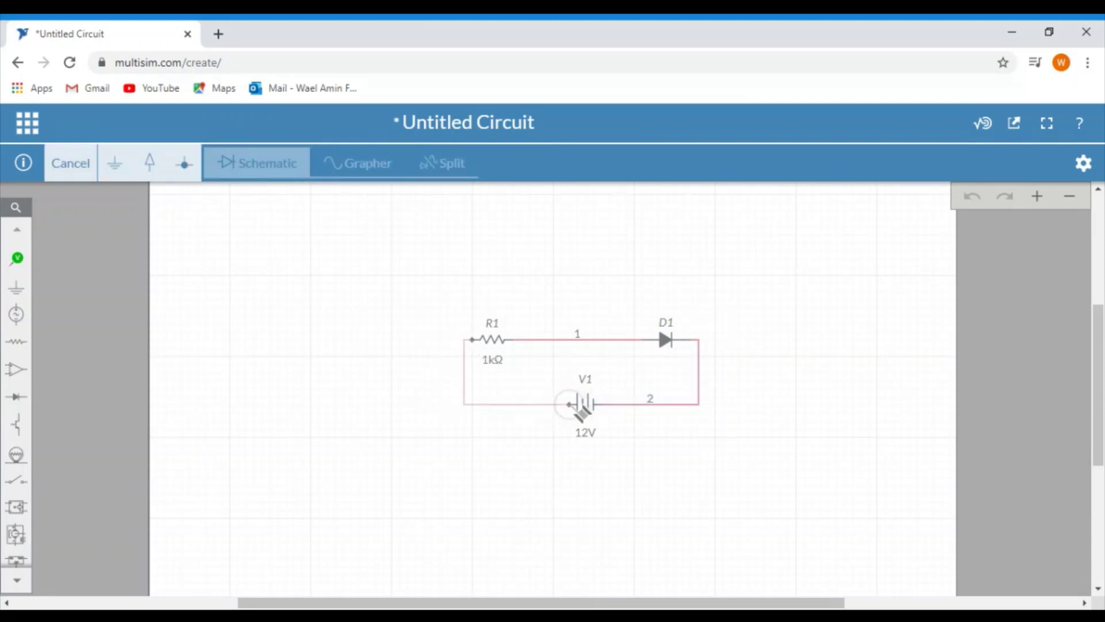
click(571, 405)
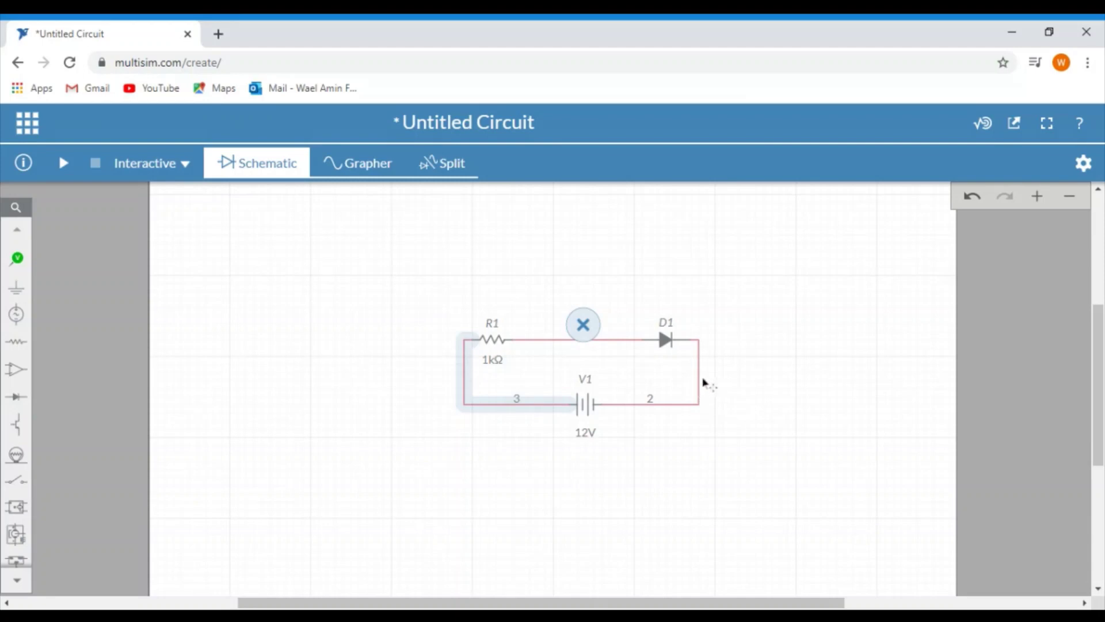
drag(698, 373, 760, 373)
drag(465, 386, 392, 376)
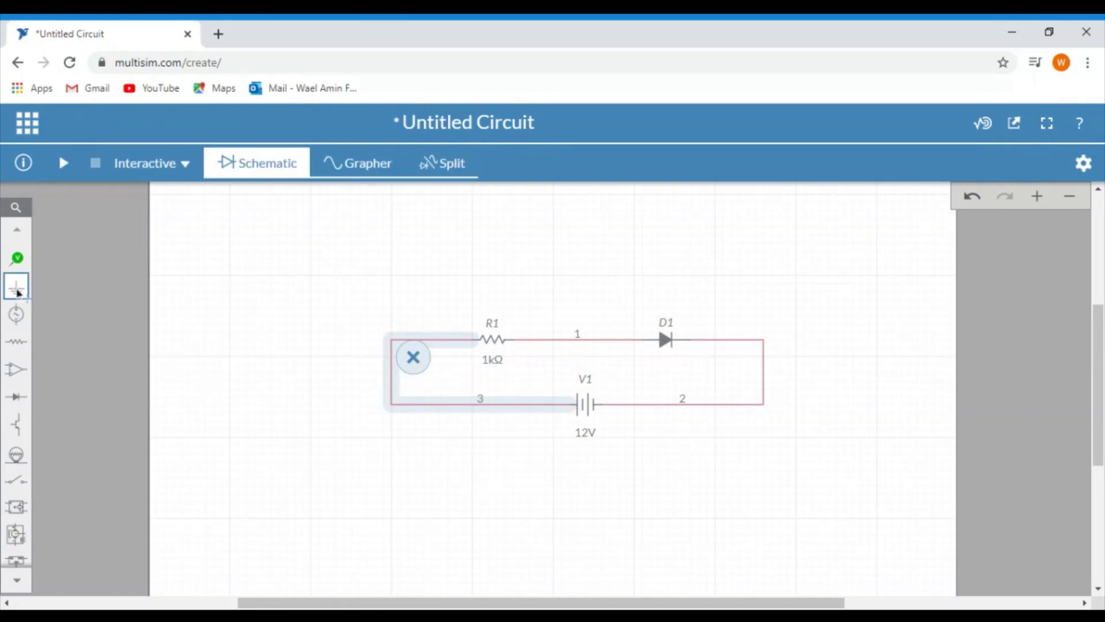
Step: Place a ground symbol on the bottom wire right of V1, renaming that net to 0
click(18, 289)
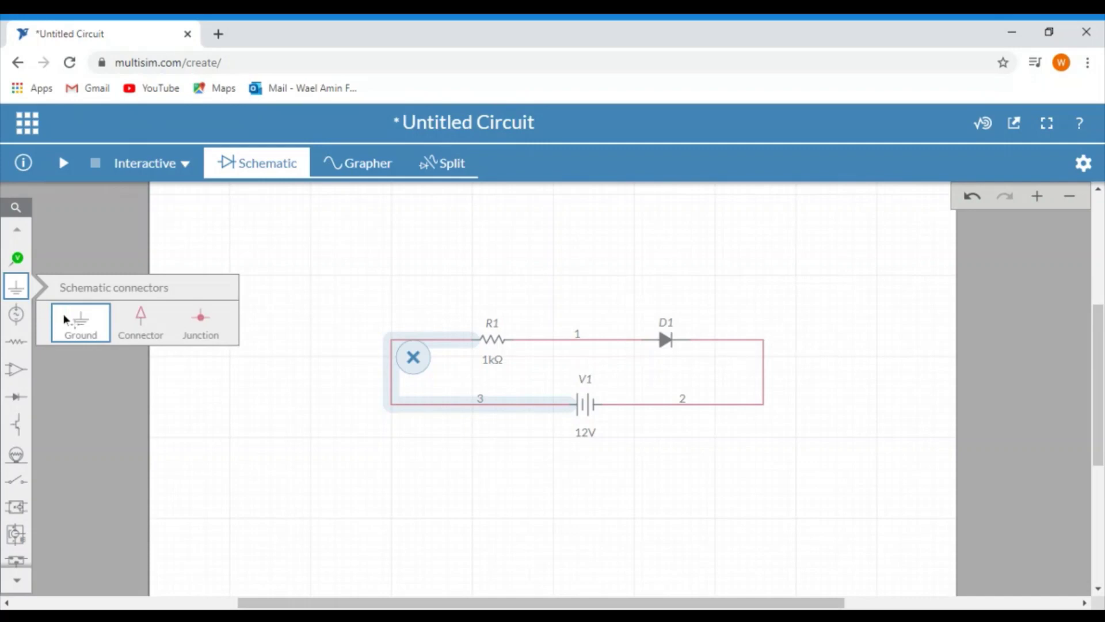
click(80, 320)
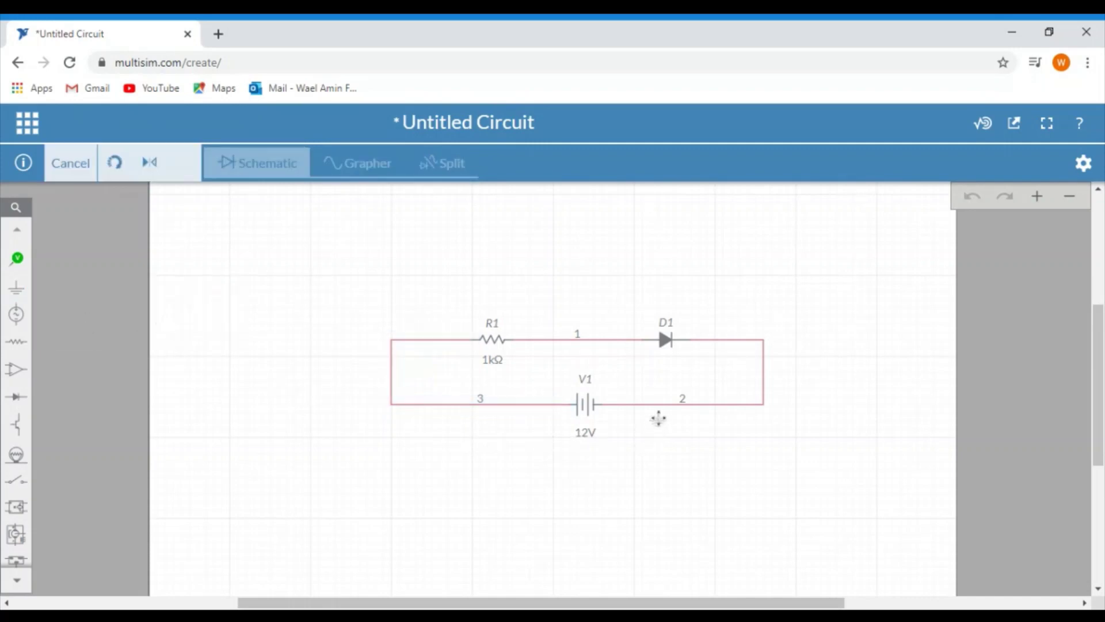
click(659, 412)
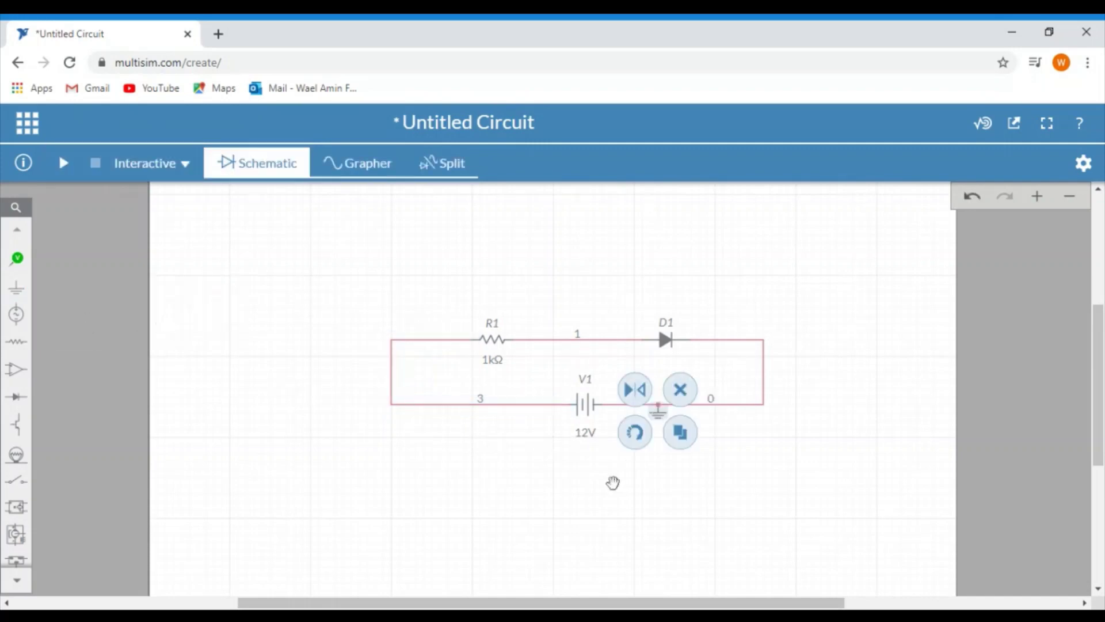
click(612, 482)
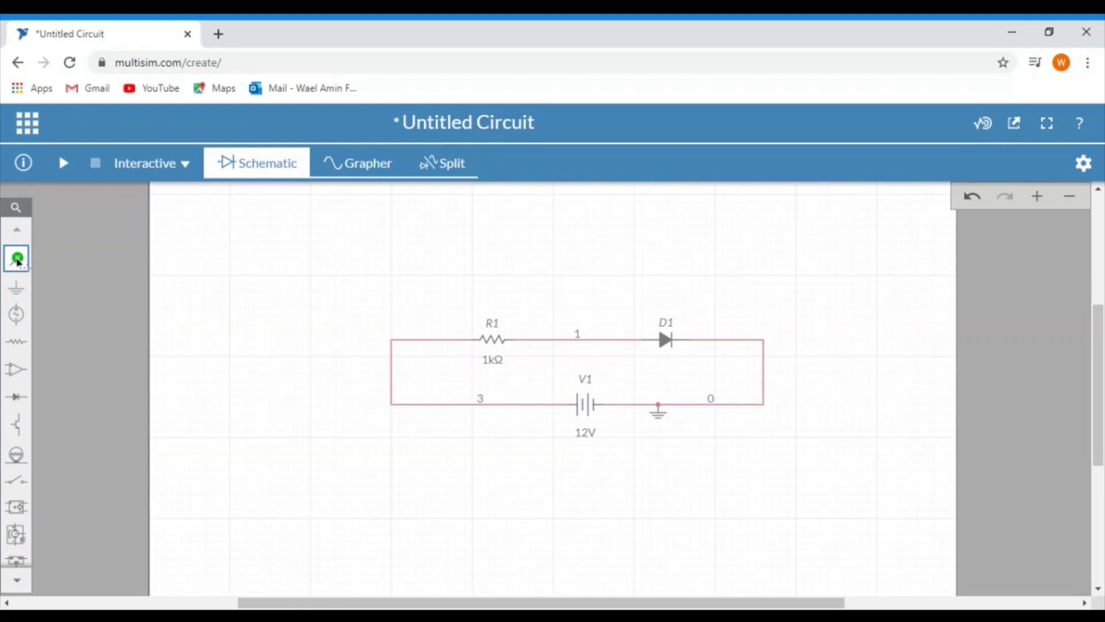
Step: Place voltage probe PR1 on net 1 with its reference probe right of D1, measuring across the diode
click(17, 259)
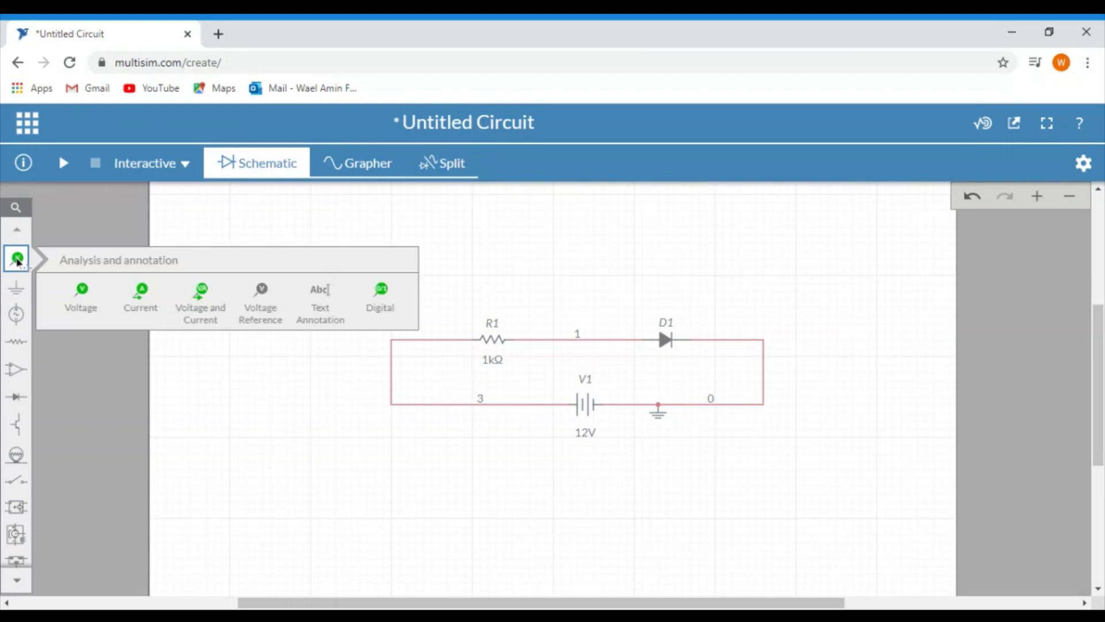
click(82, 294)
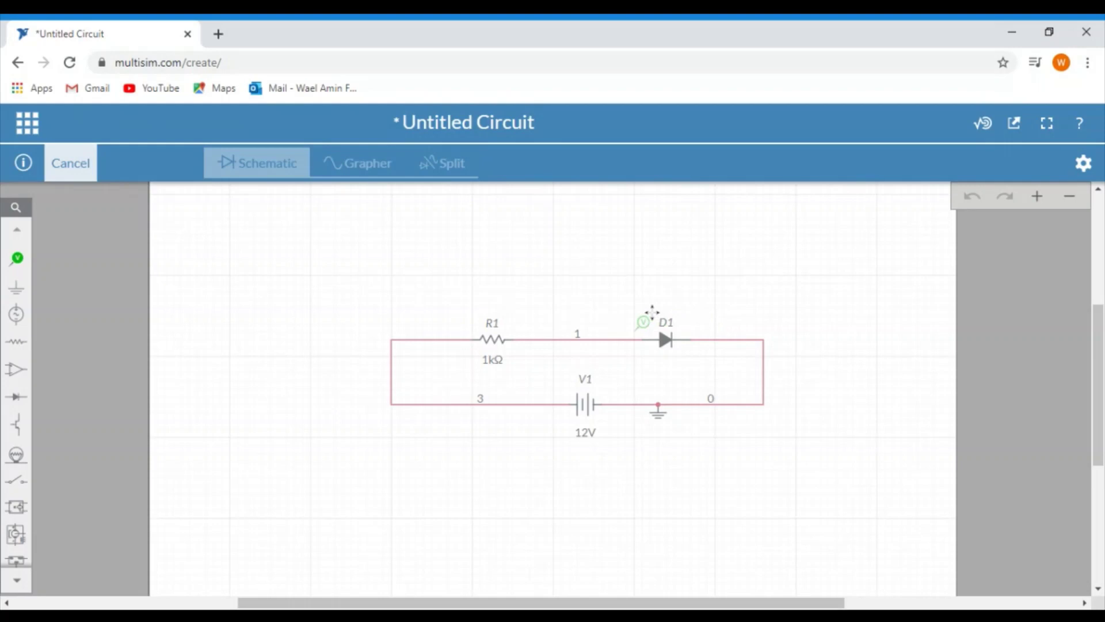
click(625, 322)
click(625, 320)
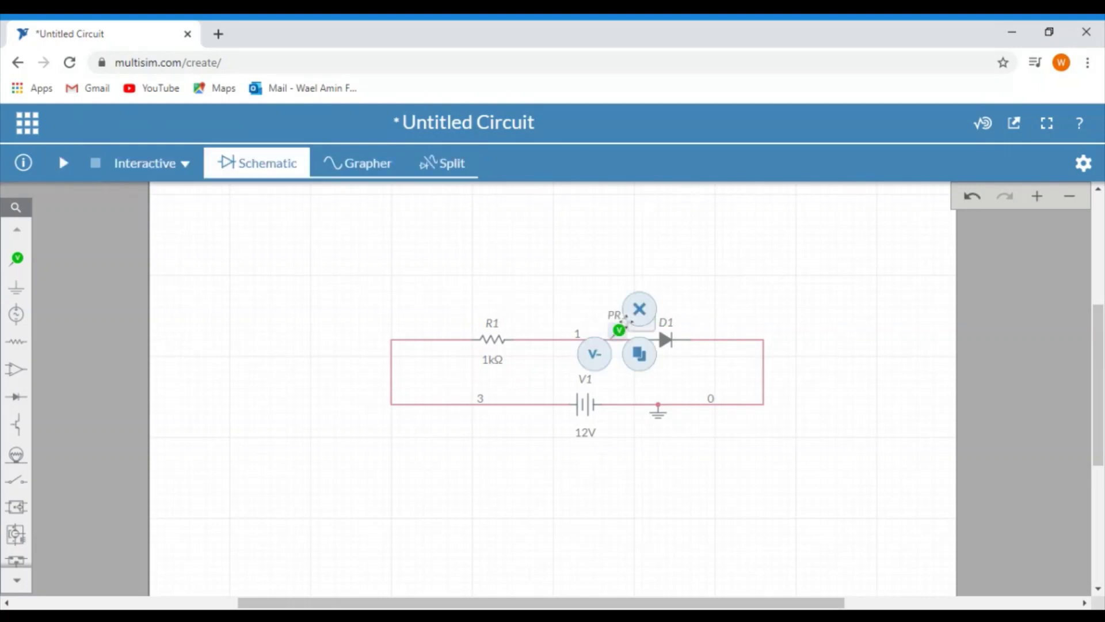
click(595, 358)
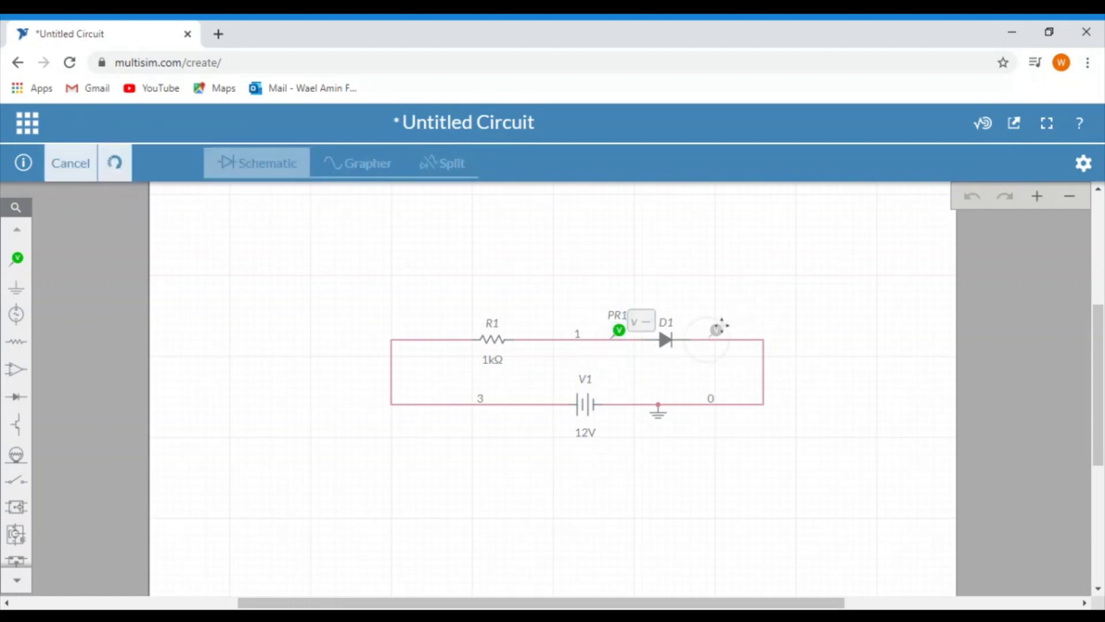
click(716, 328)
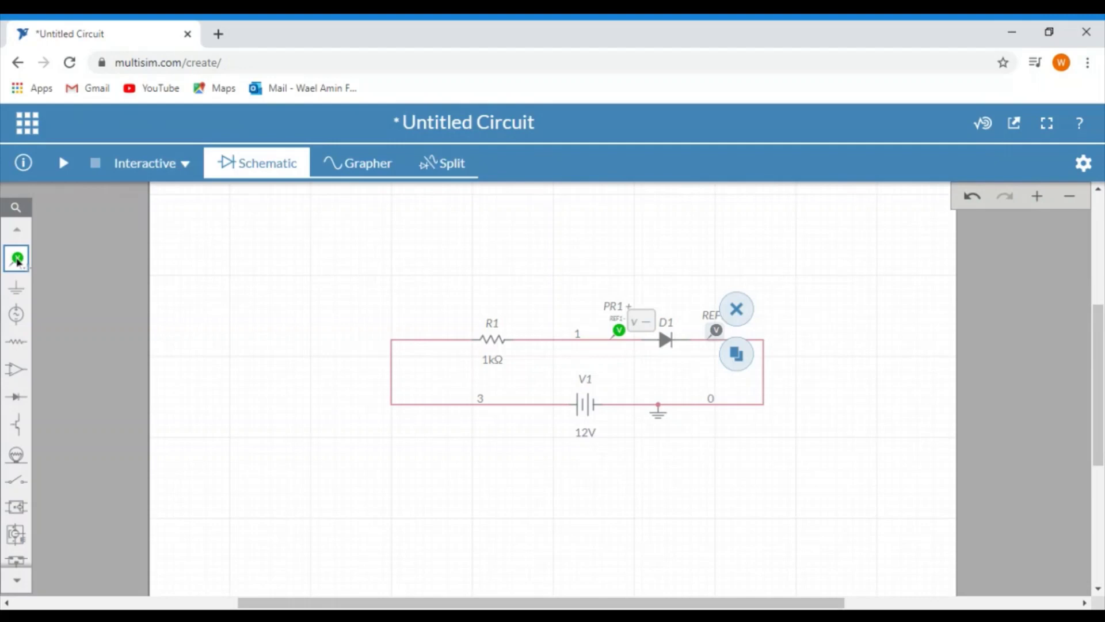
Step: Place current probe PR2 on the wire just right of R1, then deselect it
click(17, 260)
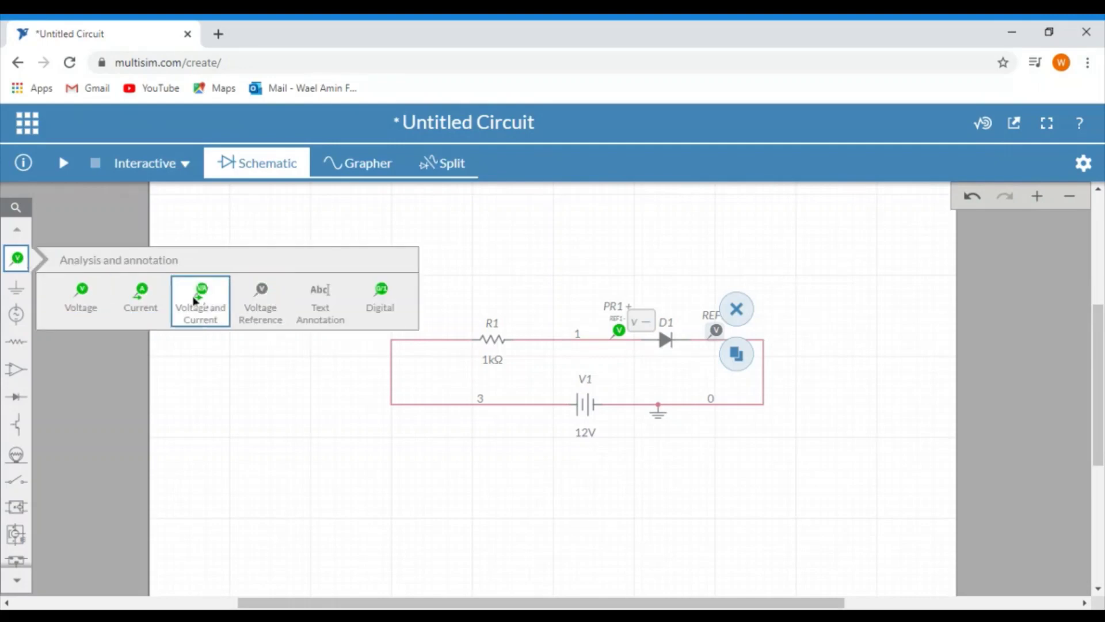
click(147, 300)
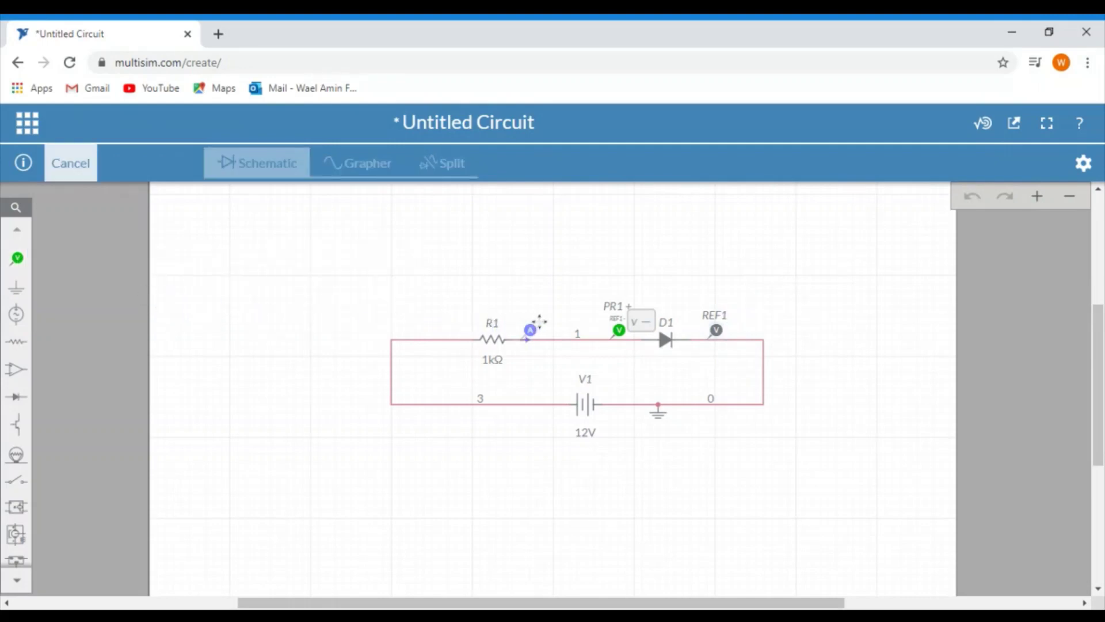
click(544, 320)
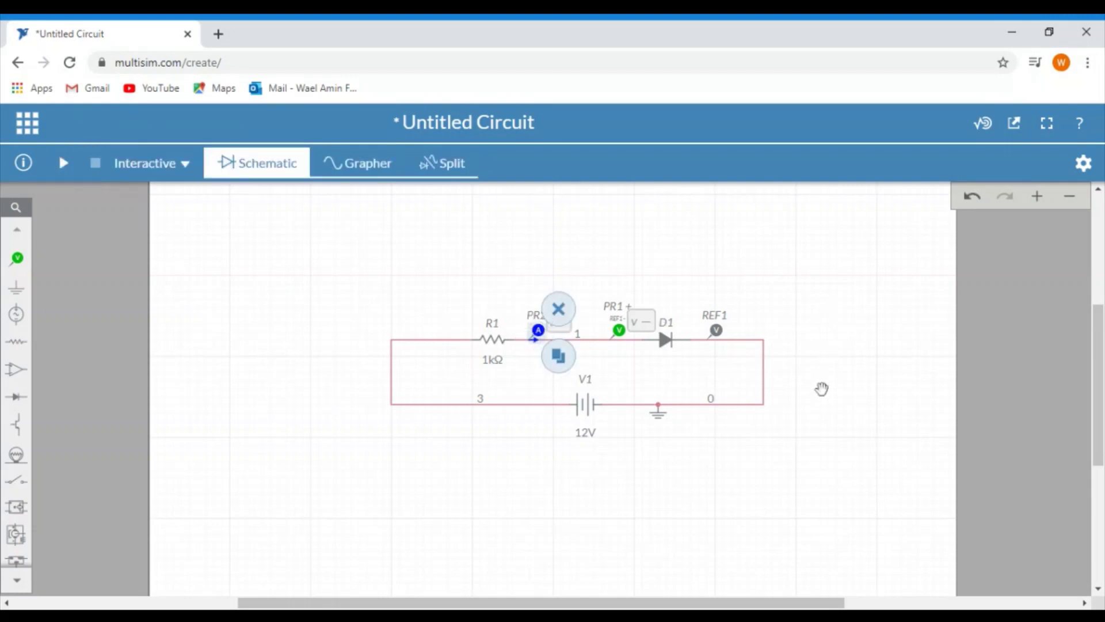
click(703, 455)
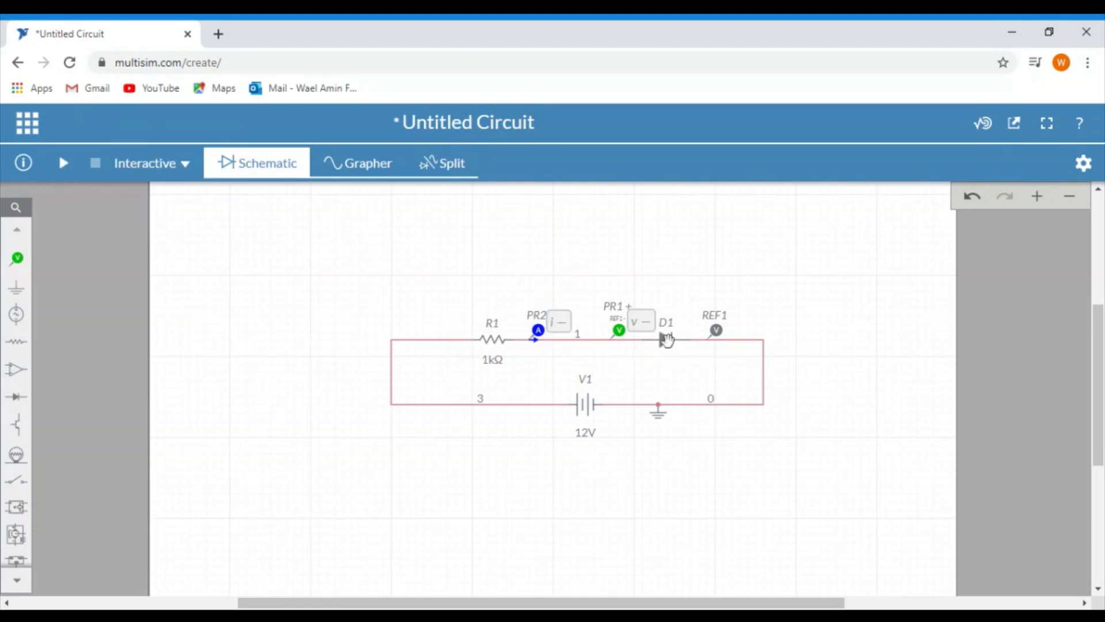
Step: Show the properties panel and select R1 to display its 1k VIRTUAL_RESISTANCE value and slider
click(664, 340)
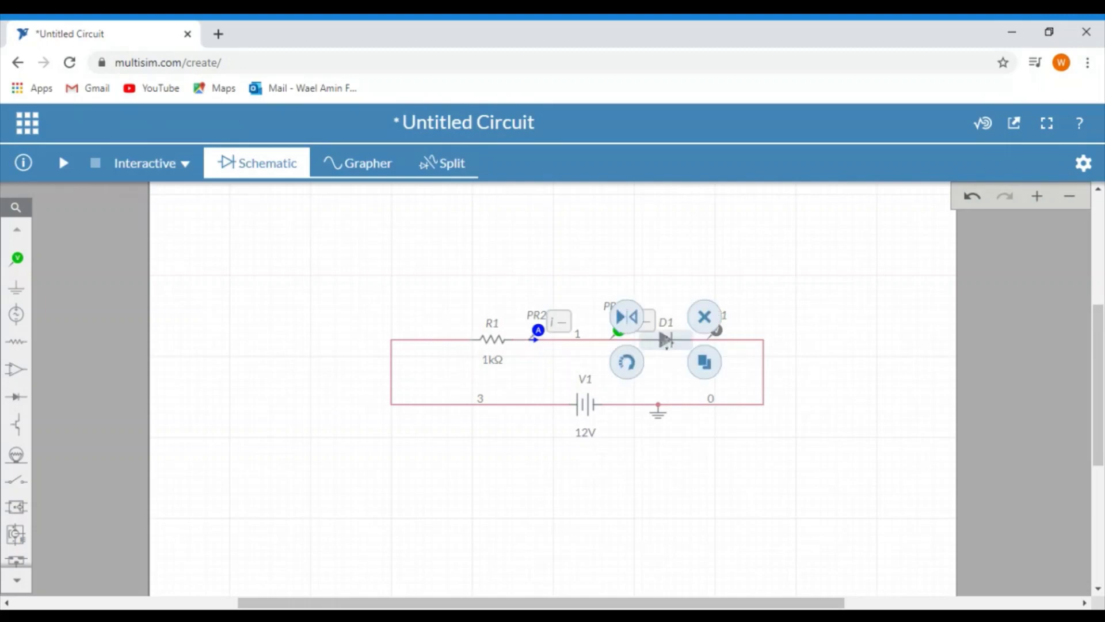
click(1084, 165)
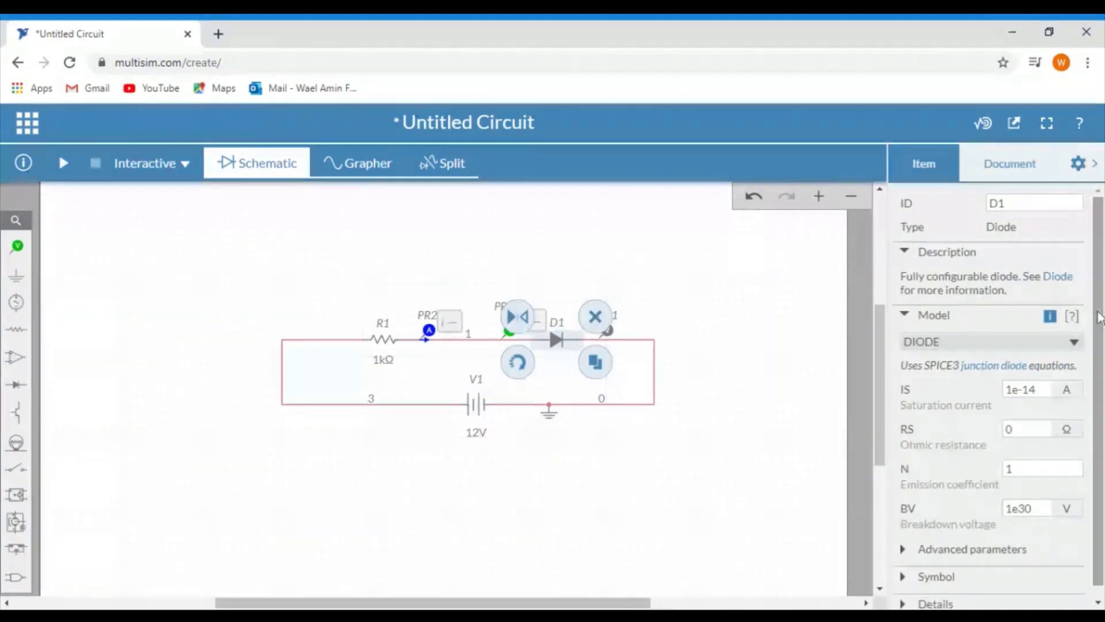
scroll(1036, 357, down, 1)
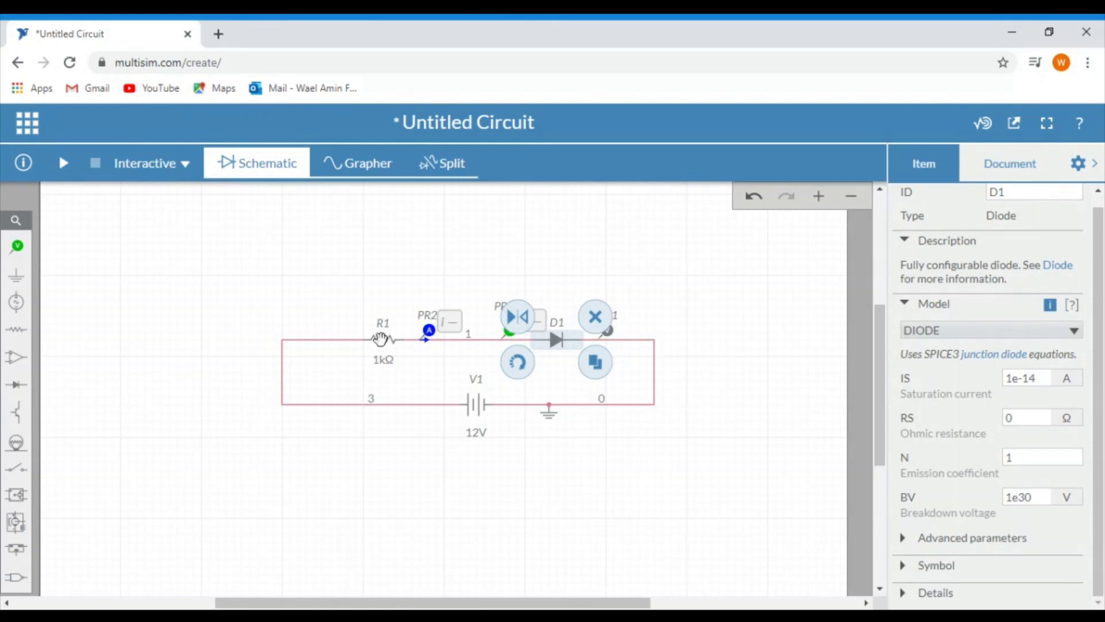
click(382, 365)
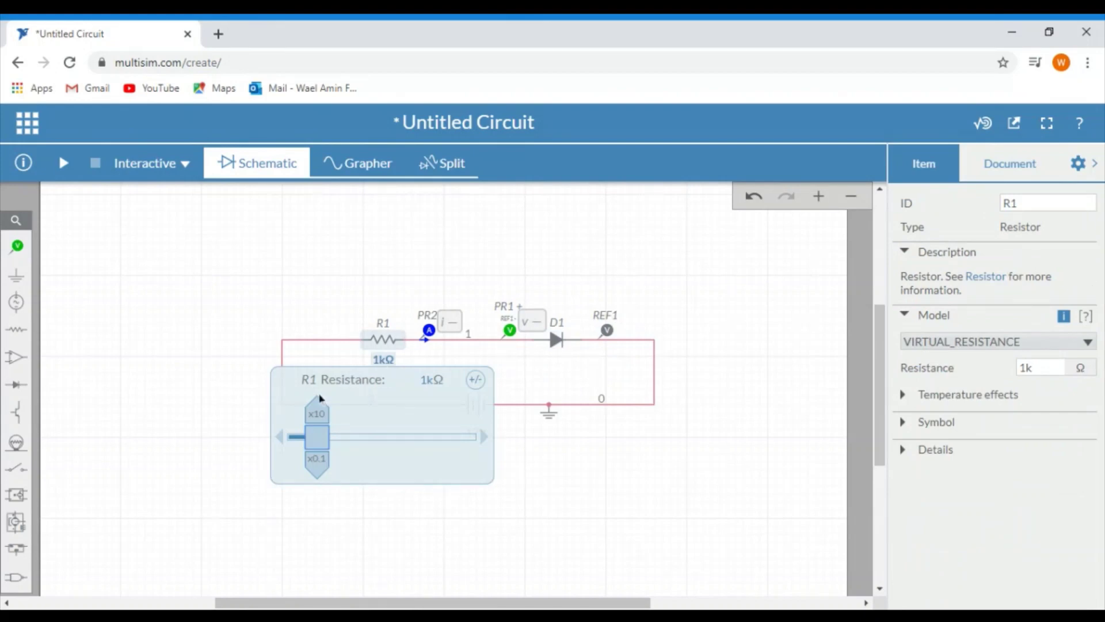
Step: Change resistor R1's resistance from 1kΩ to 2.2kΩ by entering 2.2k
click(431, 380)
mouse_move(322, 441)
mouse_down()
mouse_move(375, 437)
mouse_move(317, 438)
mouse_up()
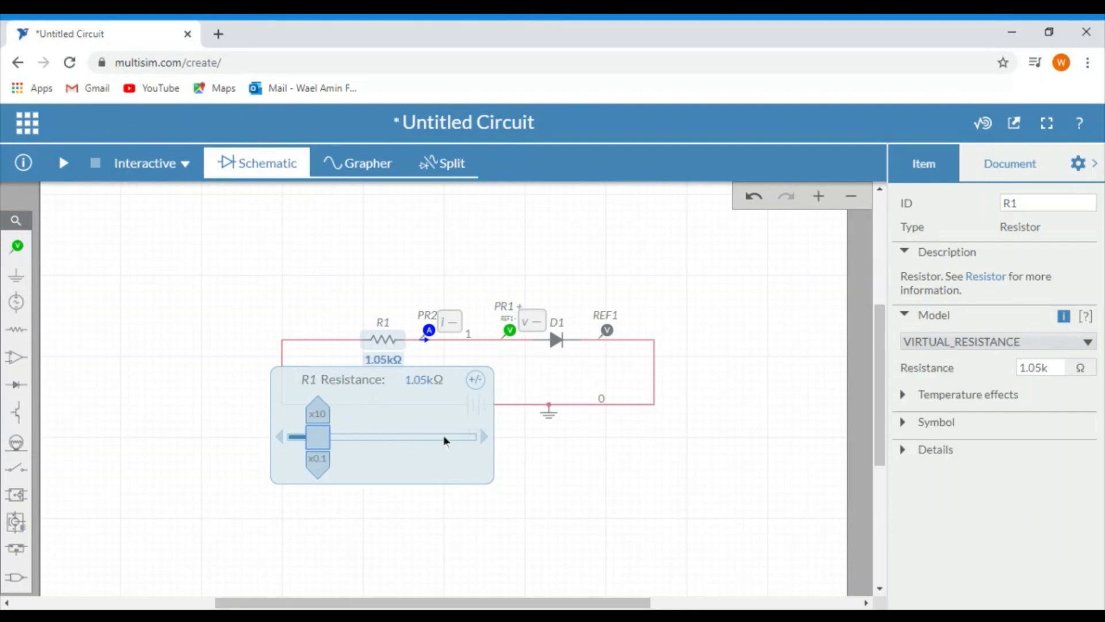
click(484, 438)
click(484, 438)
click(483, 439)
click(483, 438)
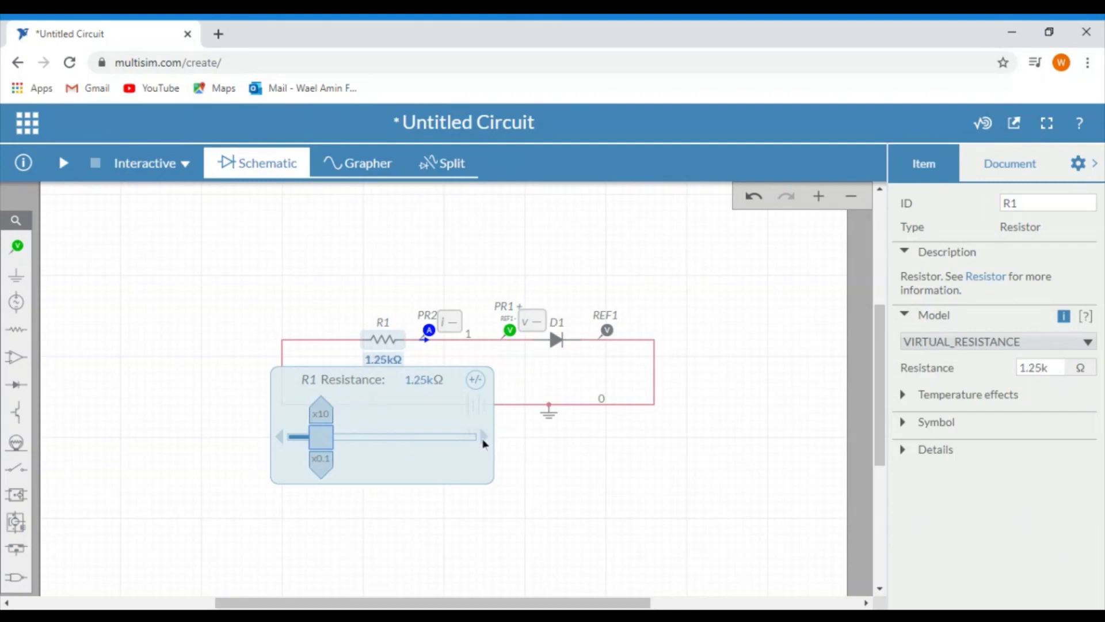
click(484, 438)
click(483, 439)
click(418, 380)
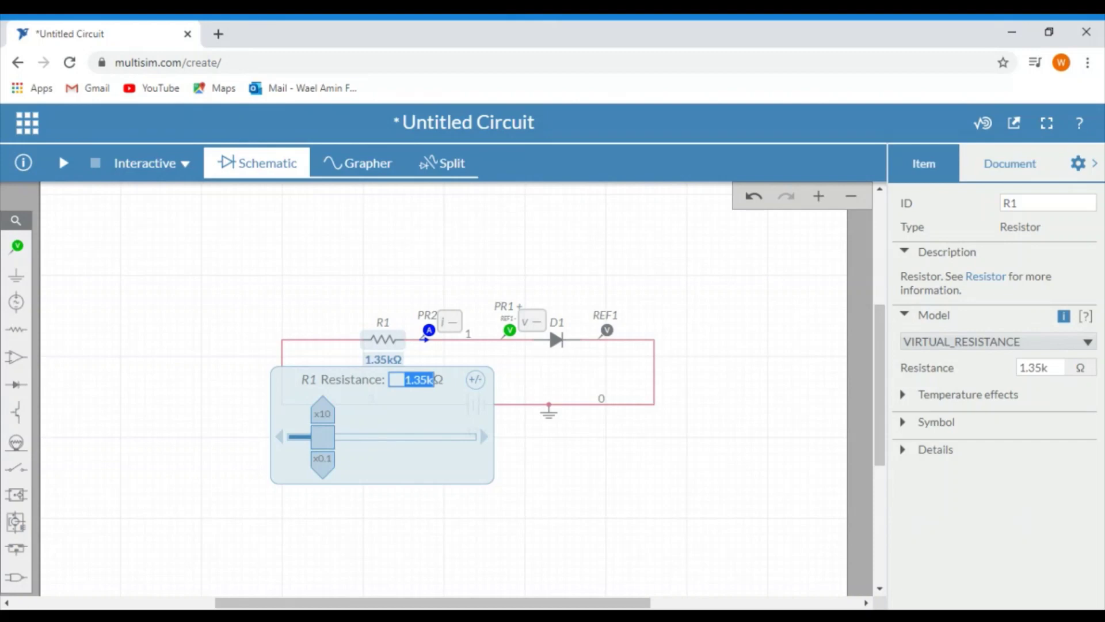
text(2.2k)
key(Return)
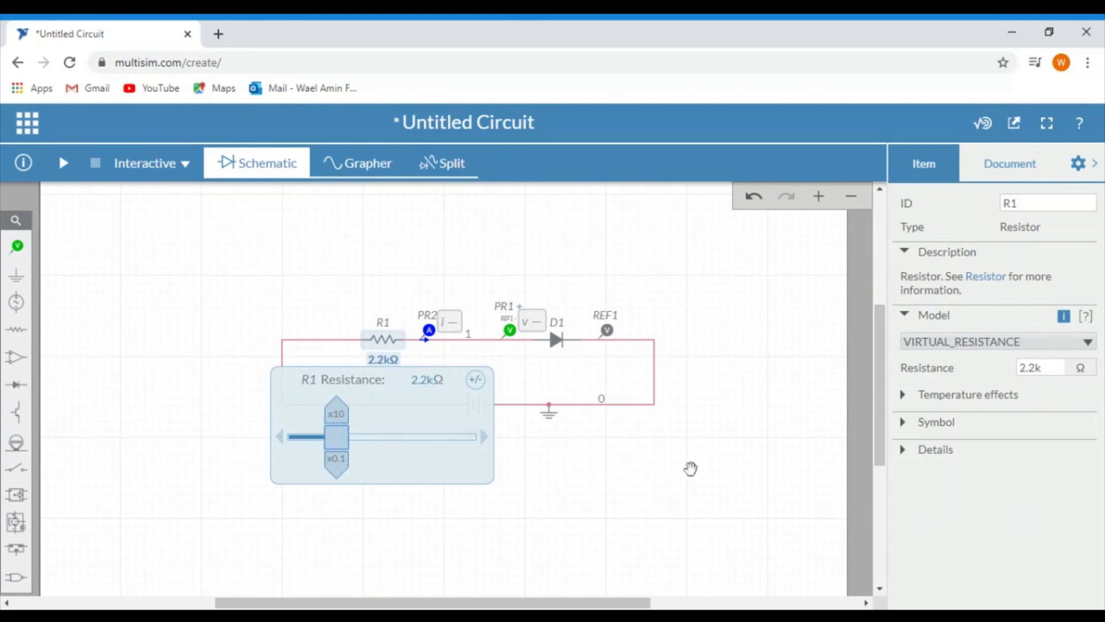
click(713, 426)
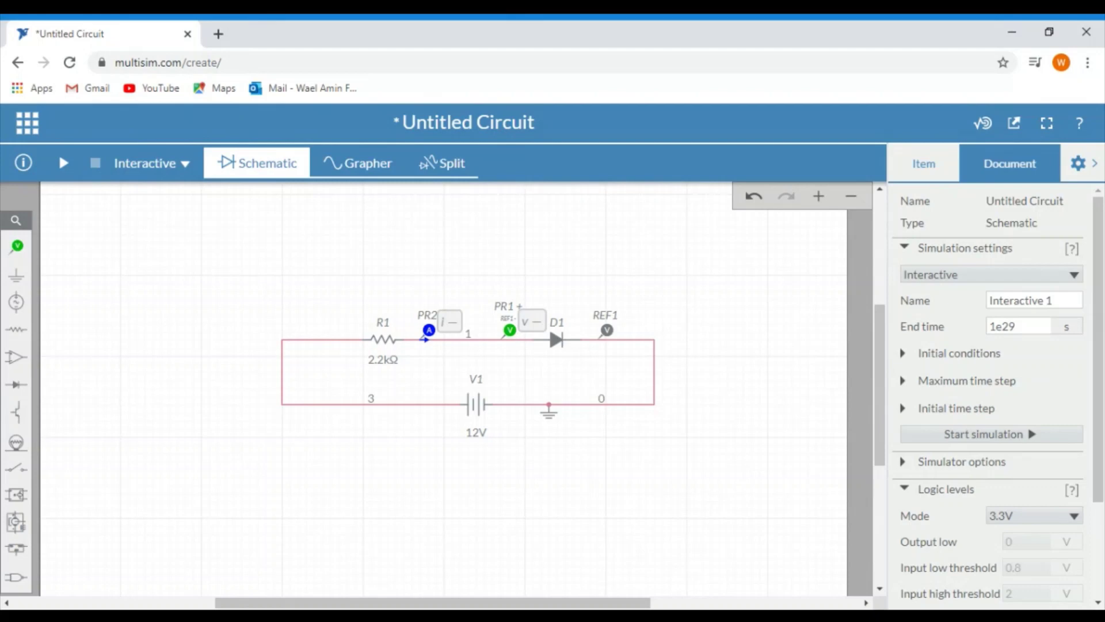
Step: Run the interactive simulation so the probes read 5.1375mA and 697.43mV
click(63, 163)
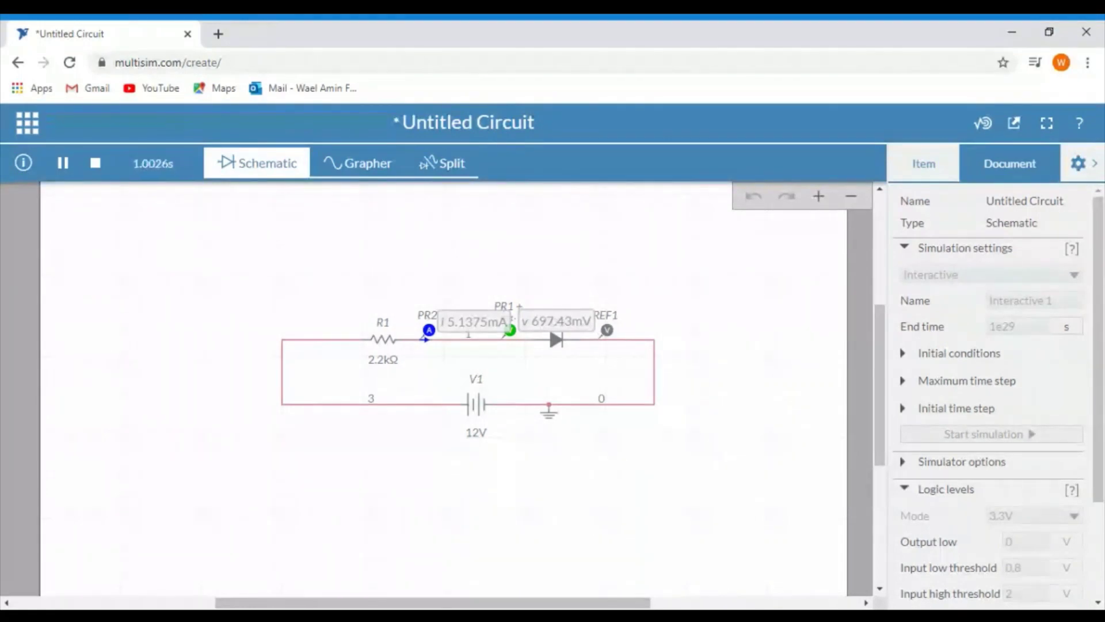
Step: Set source V1's voltage to 2V while the simulation runs
click(476, 435)
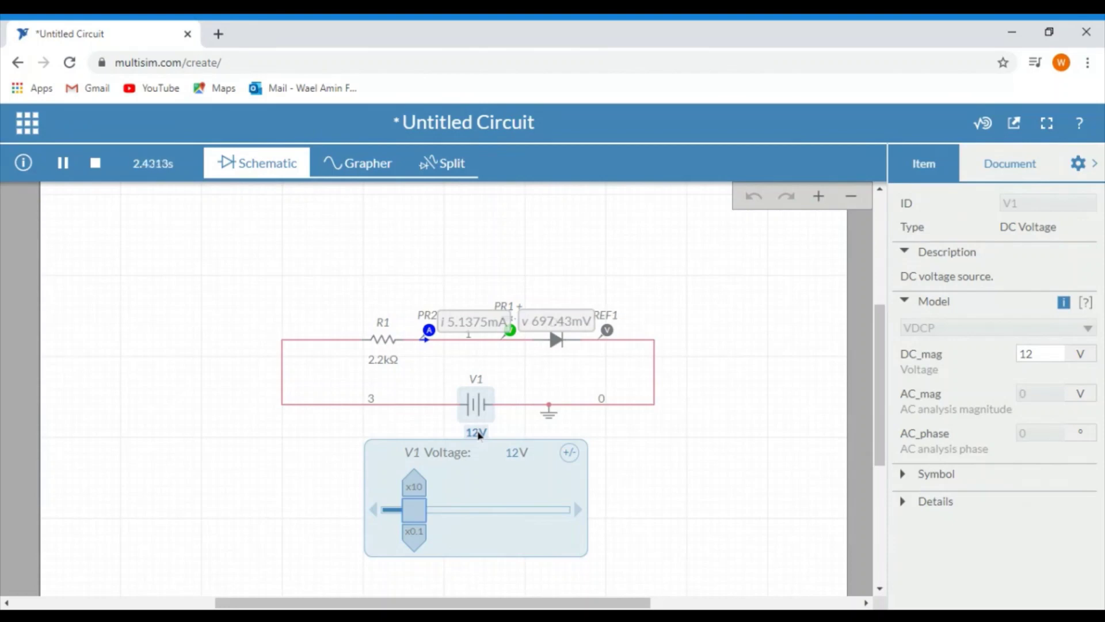
click(578, 512)
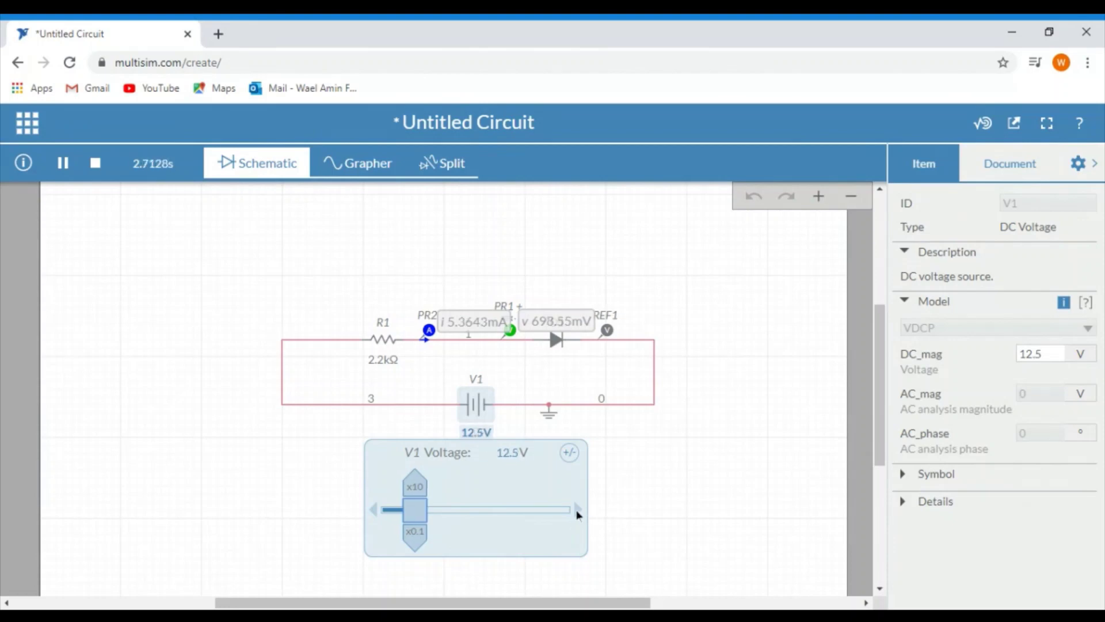
click(578, 511)
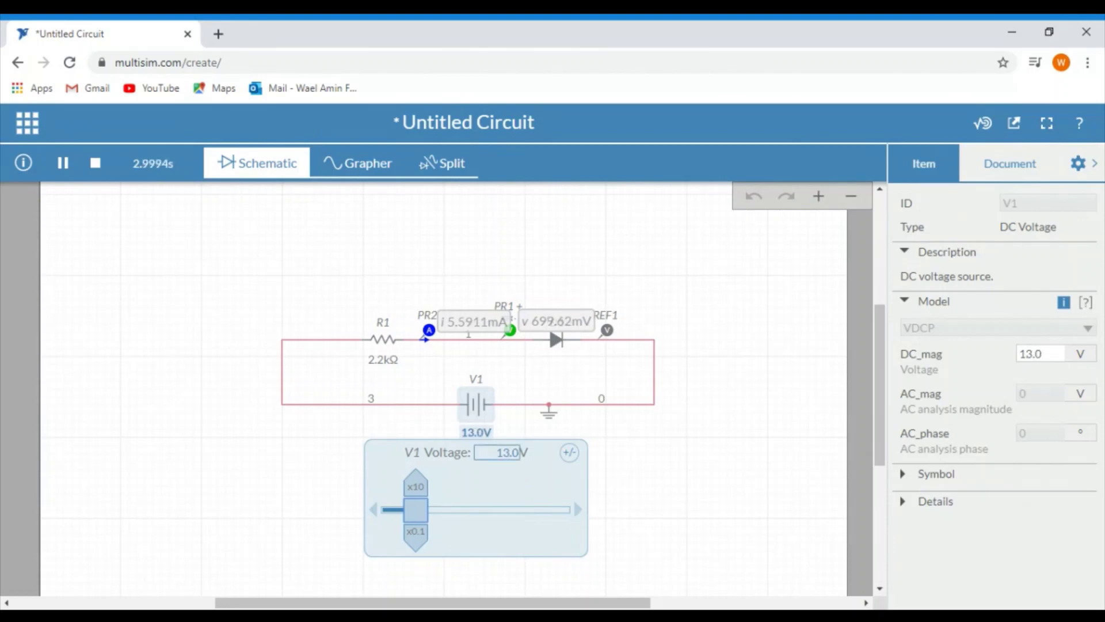
double_click(506, 452)
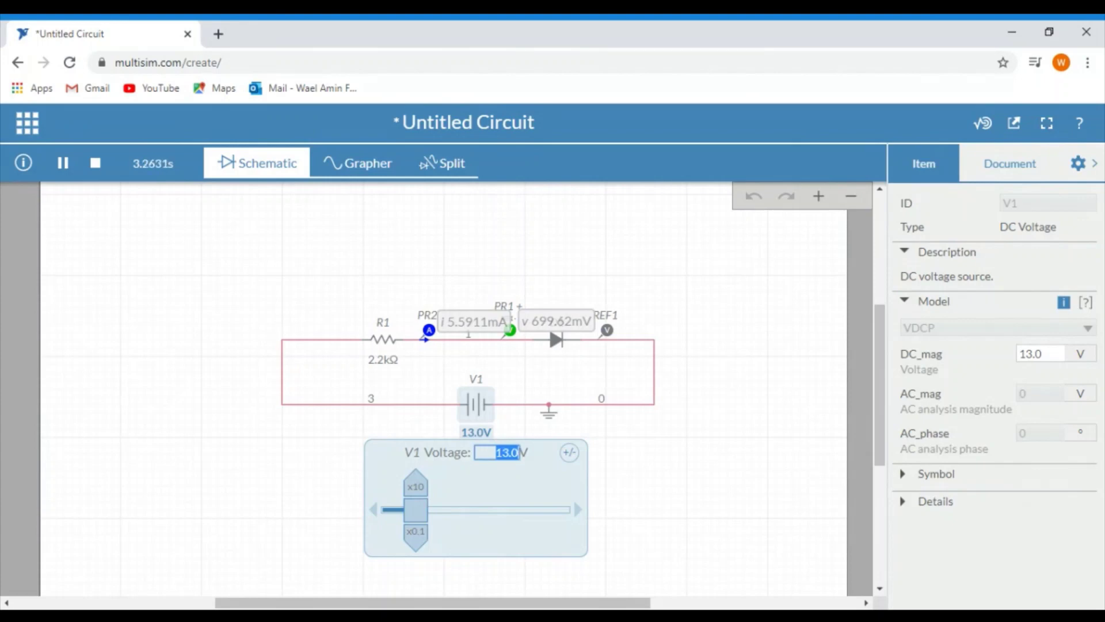
text(2)
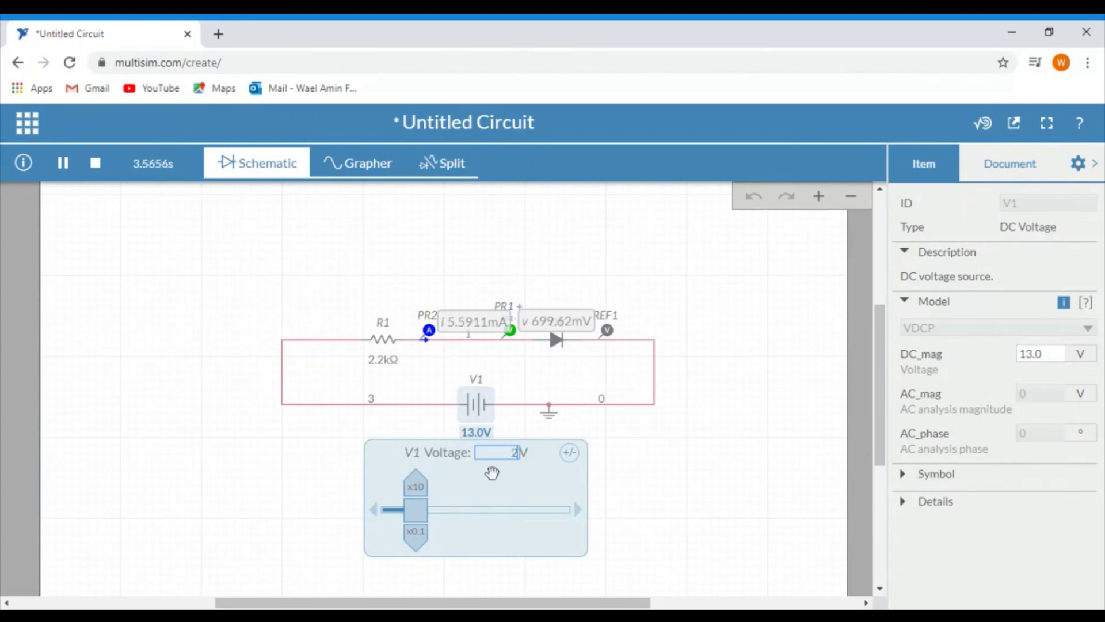
key(Return)
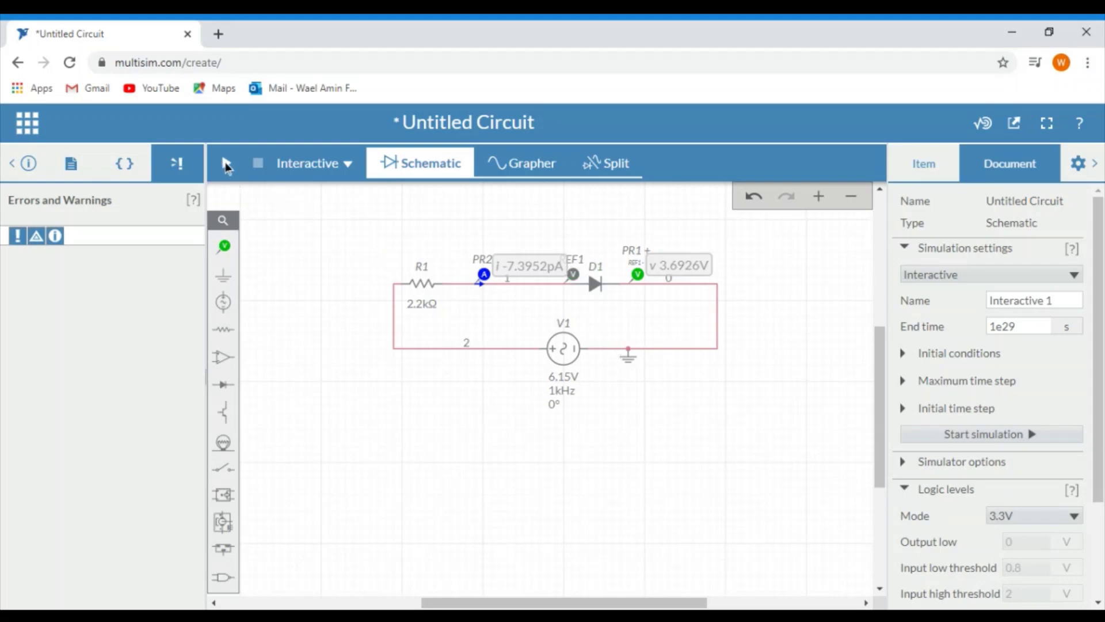
Step: Run the AC simulation, view the half-wave waveform in the Grapher, then return to the Schematic
click(226, 165)
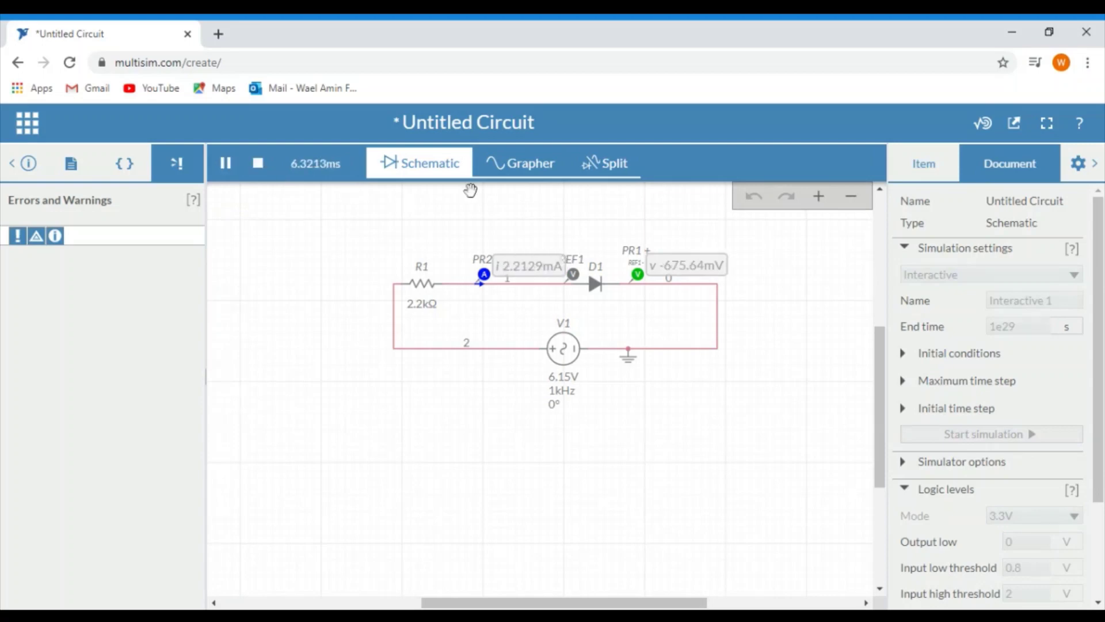
click(528, 168)
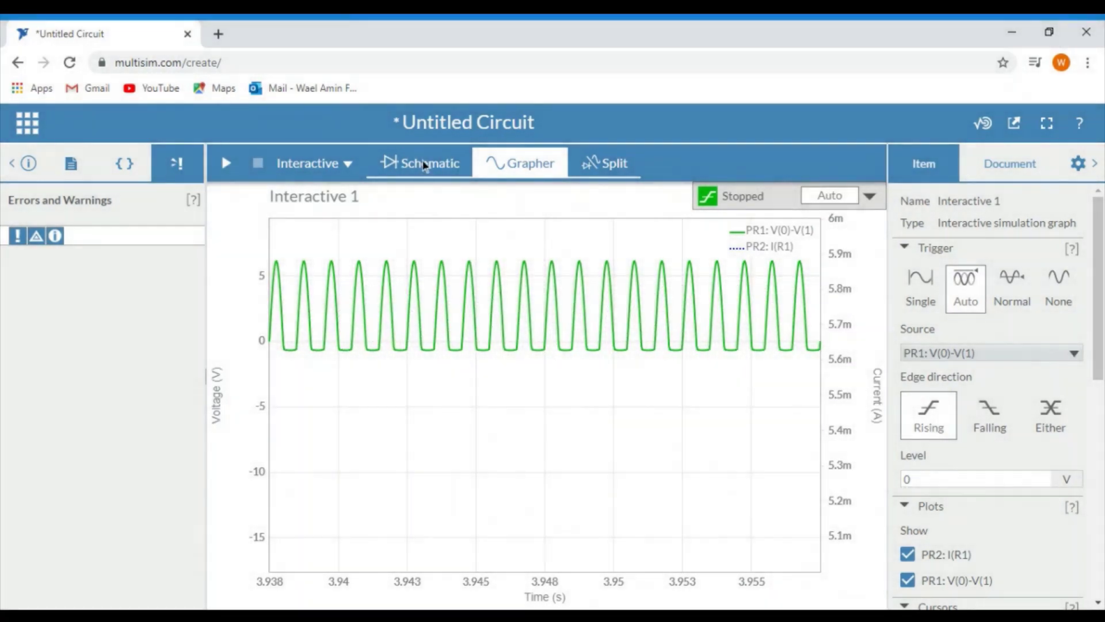
click(424, 164)
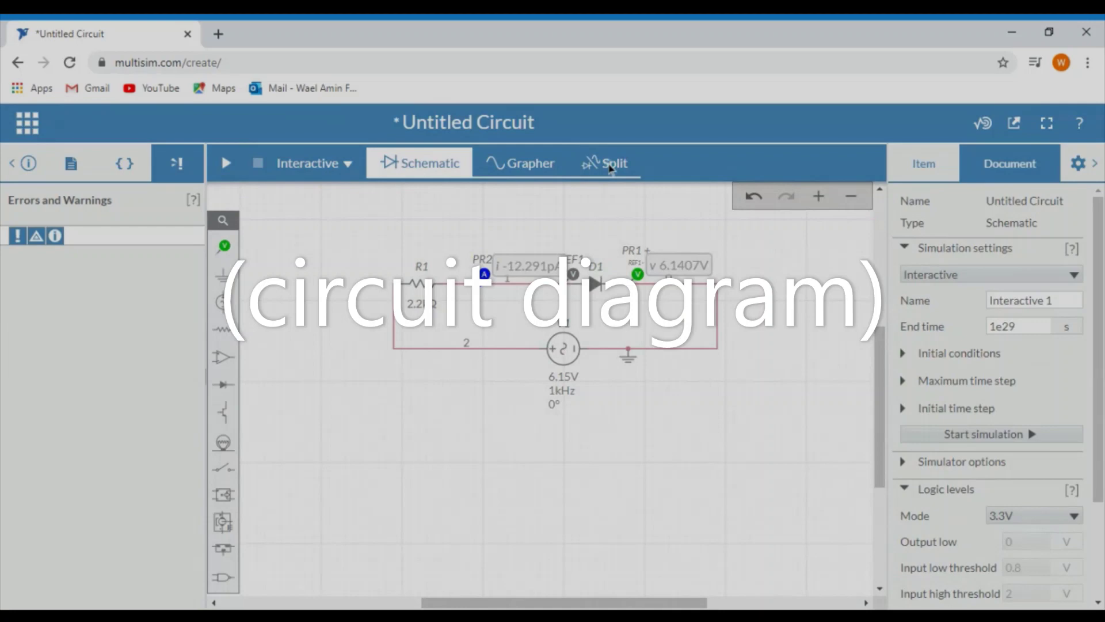
Step: Switch to Split view and export the schematic as a PNG image
click(611, 167)
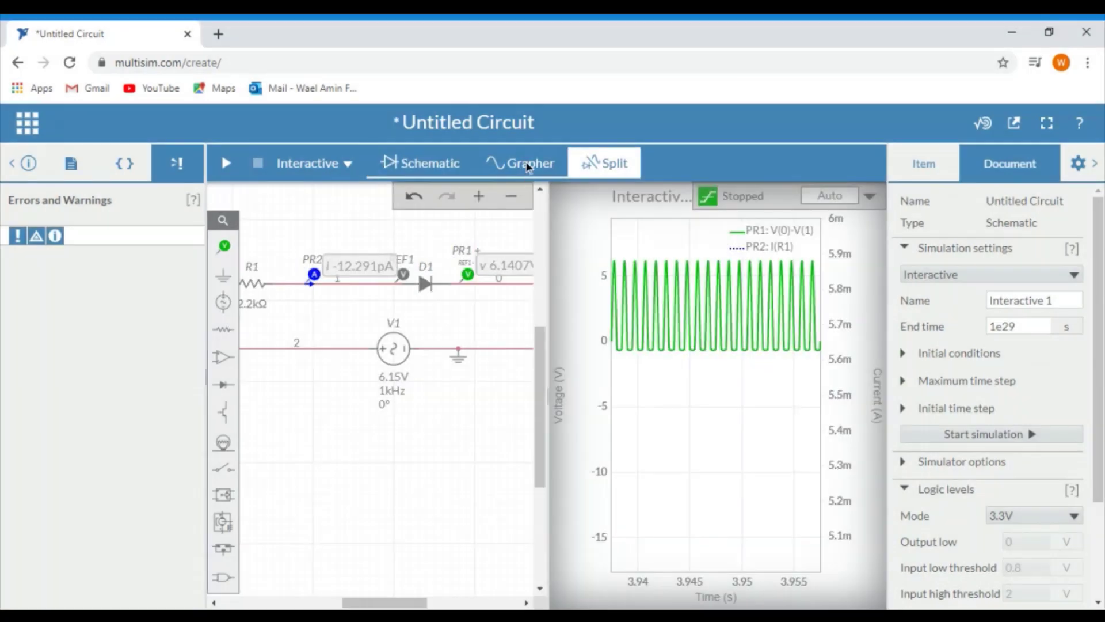
click(1015, 125)
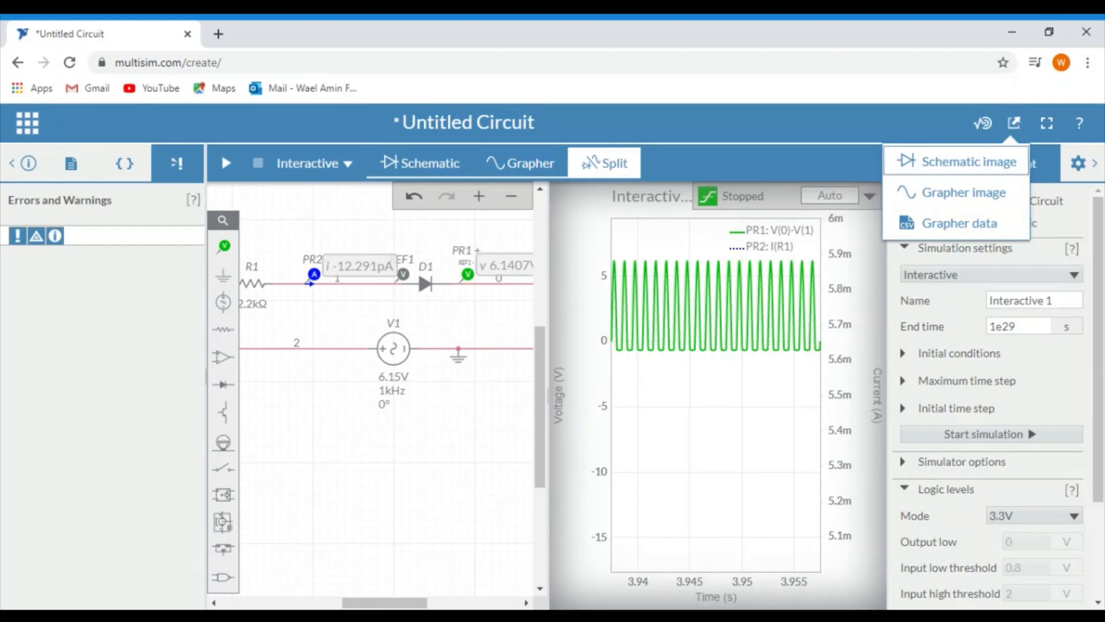
click(968, 168)
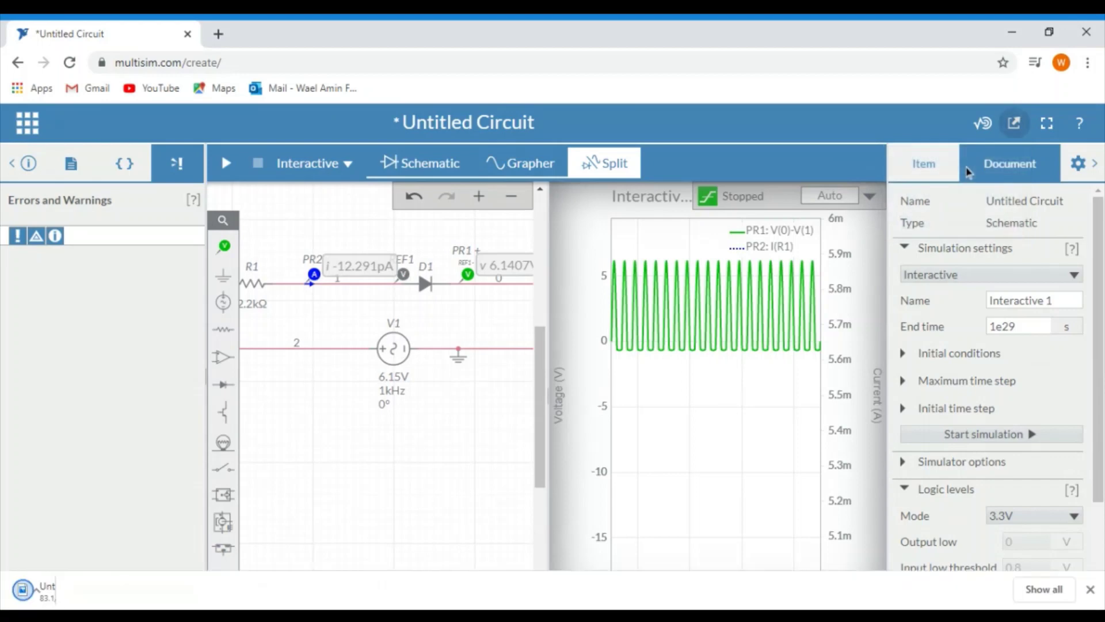
Step: Export the Grapher waveform as a PNG image
click(1016, 122)
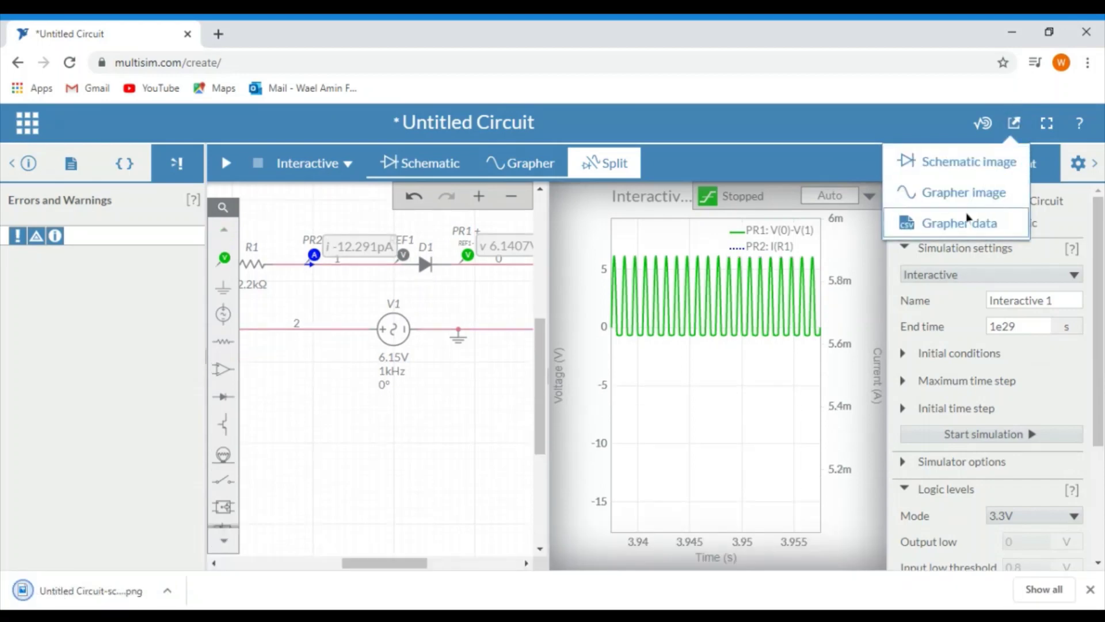
click(985, 191)
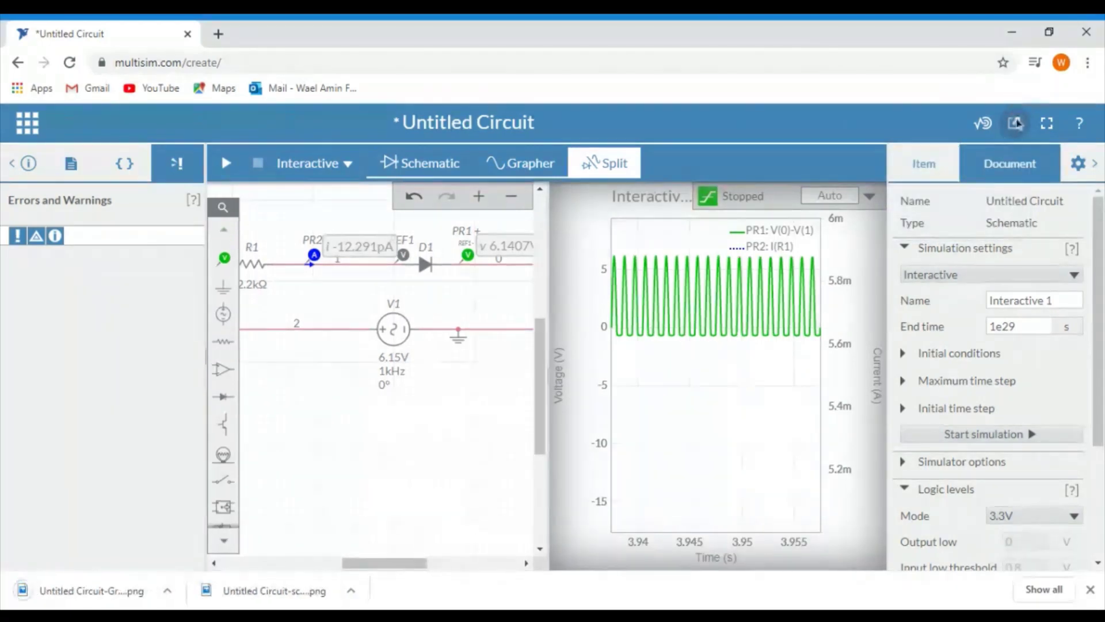
click(1014, 122)
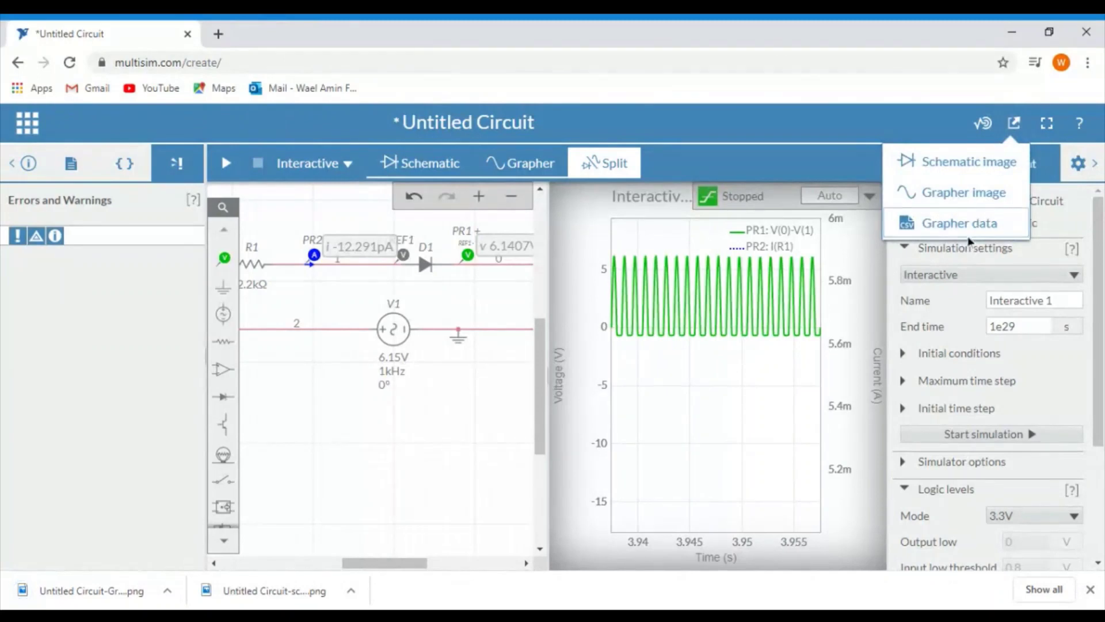